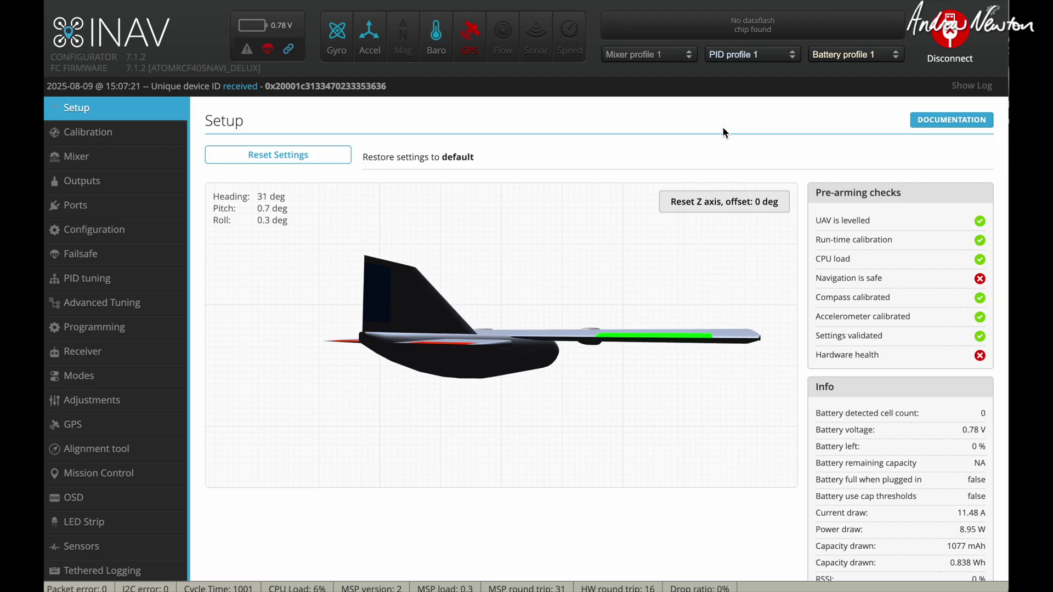
Review profile 1's Mixer page: two throttle motor rules and stabilized roll, pitch, yaw servo rules
{"action": "left_click", "coordinate": [112, 163]}
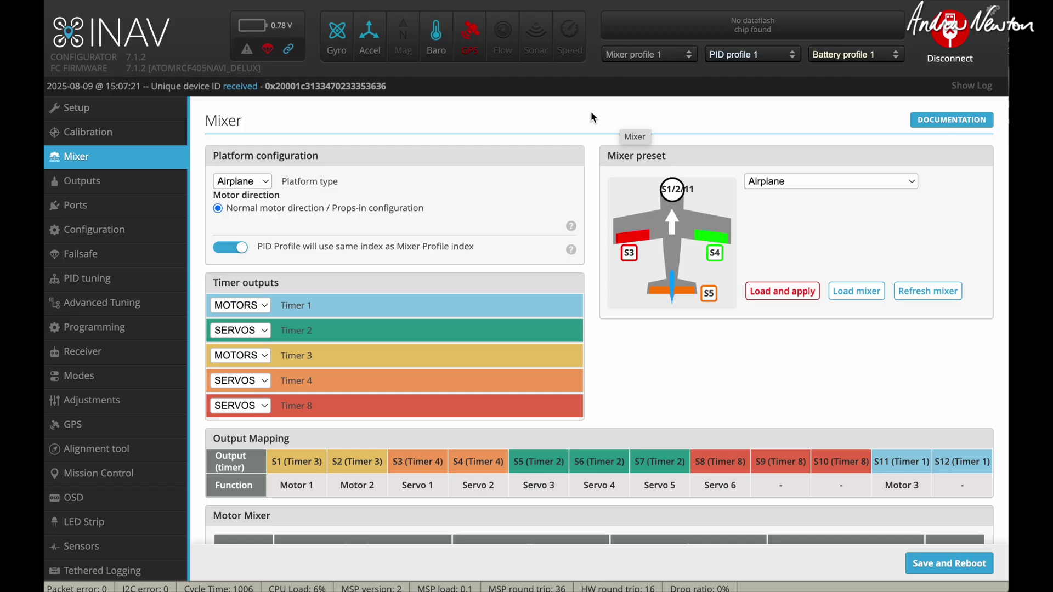
{"action": "scroll", "coordinate": [591, 113], "scroll_direction": "down", "scroll_amount": 3}
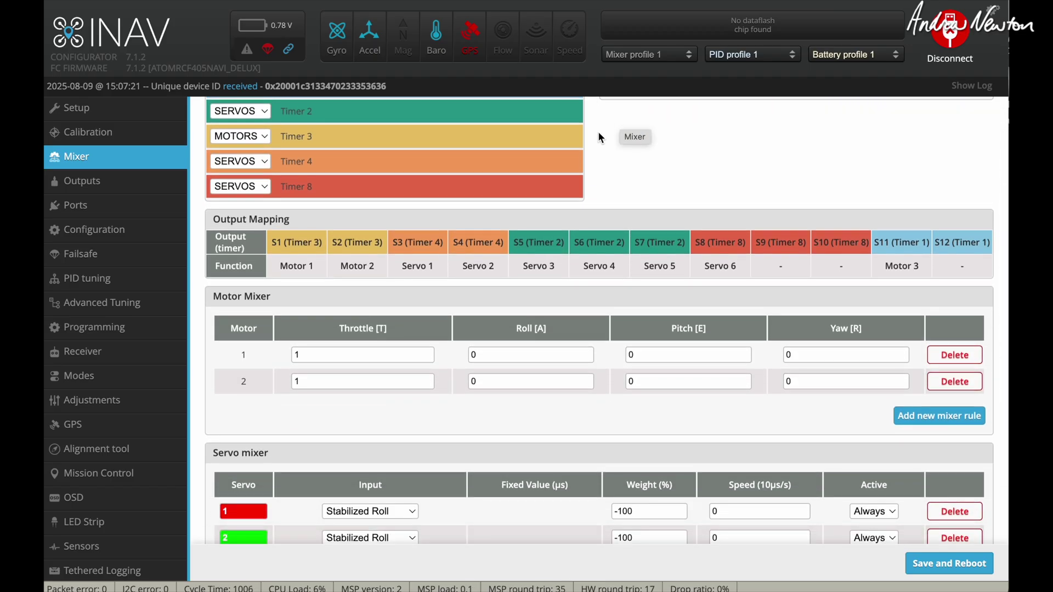
{"action": "scroll", "coordinate": [597, 130], "scroll_direction": "up", "scroll_amount": 4}
{"action": "scroll", "coordinate": [597, 131], "scroll_direction": "down", "scroll_amount": 1}
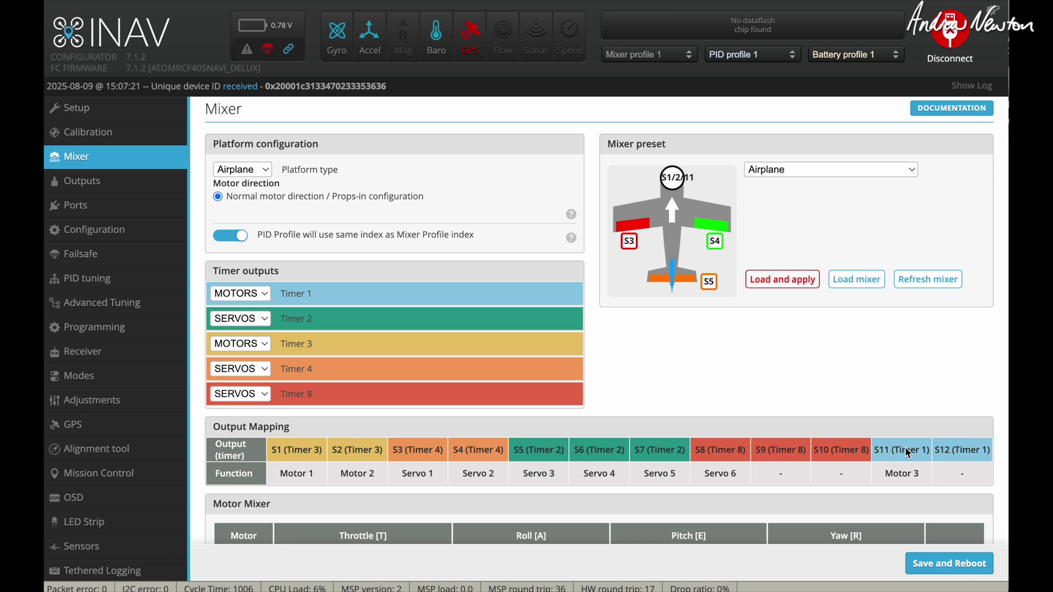
{"action": "scroll", "coordinate": [544, 465], "scroll_direction": "down", "scroll_amount": 3}
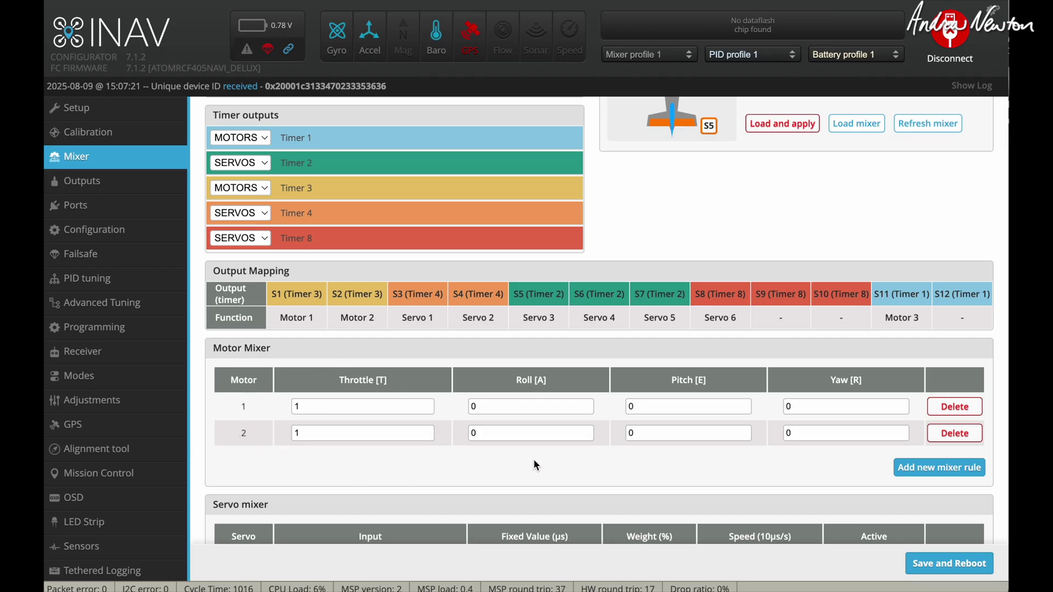
{"action": "scroll", "coordinate": [534, 461], "scroll_direction": "down", "scroll_amount": 3}
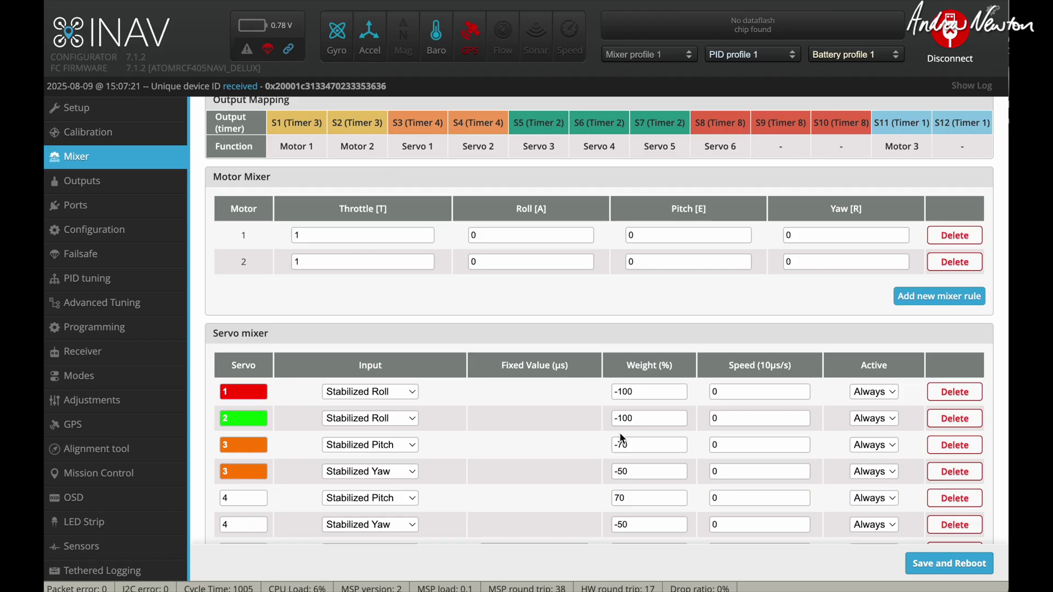
Delete the old servo 5 and 6 MAX rules and add two new servo mixer rules
{"action": "scroll", "coordinate": [538, 443], "scroll_direction": "down", "scroll_amount": 2}
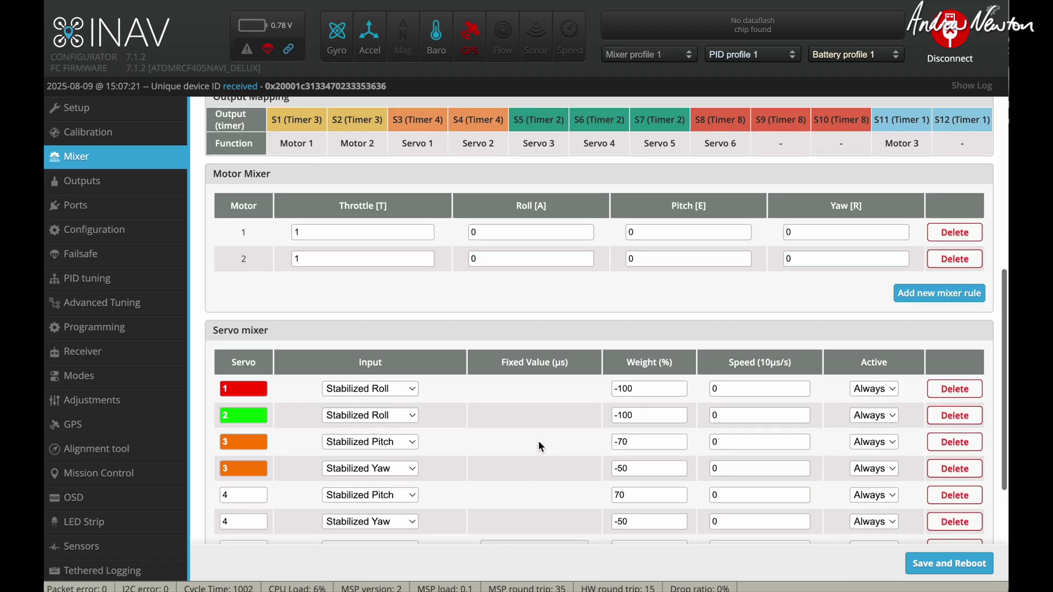
{"action": "scroll", "coordinate": [539, 442], "scroll_direction": "down", "scroll_amount": 1}
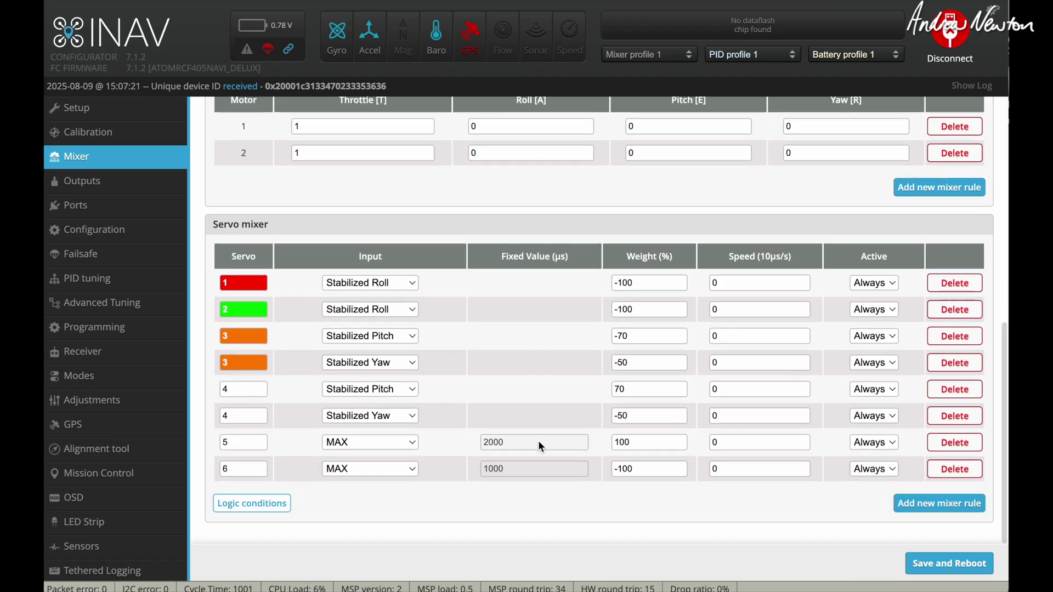
{"action": "left_click", "coordinate": [955, 468]}
{"action": "left_click", "coordinate": [954, 466]}
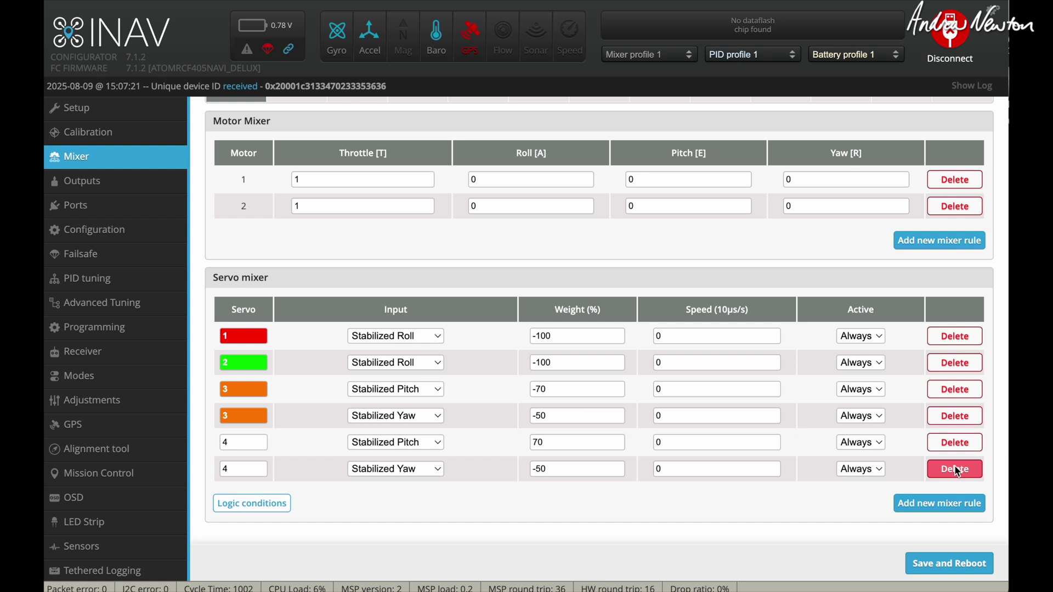
{"action": "left_click", "coordinate": [944, 502]}
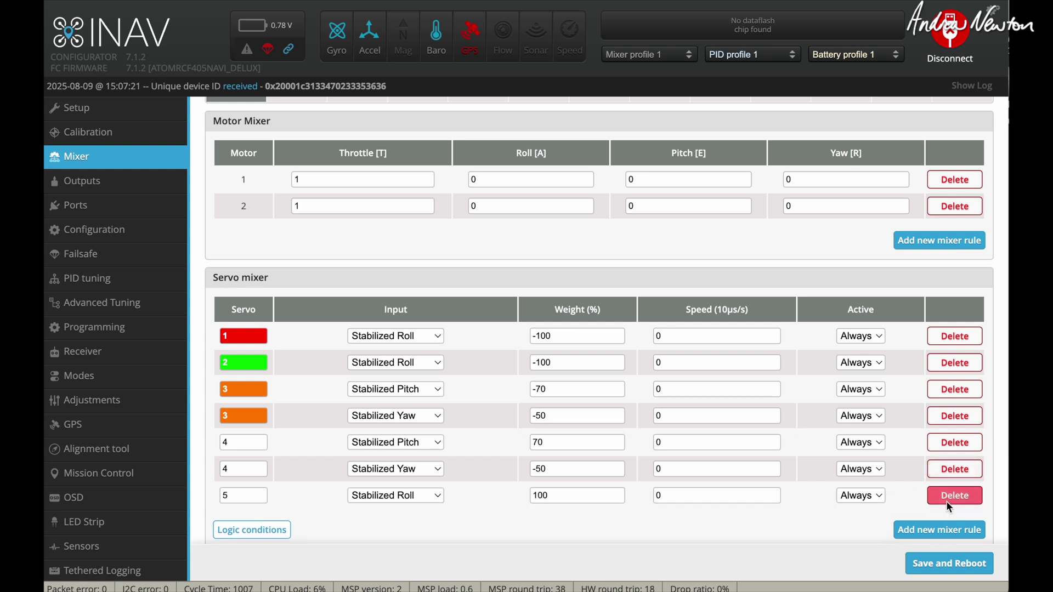
{"action": "left_click", "coordinate": [938, 530]}
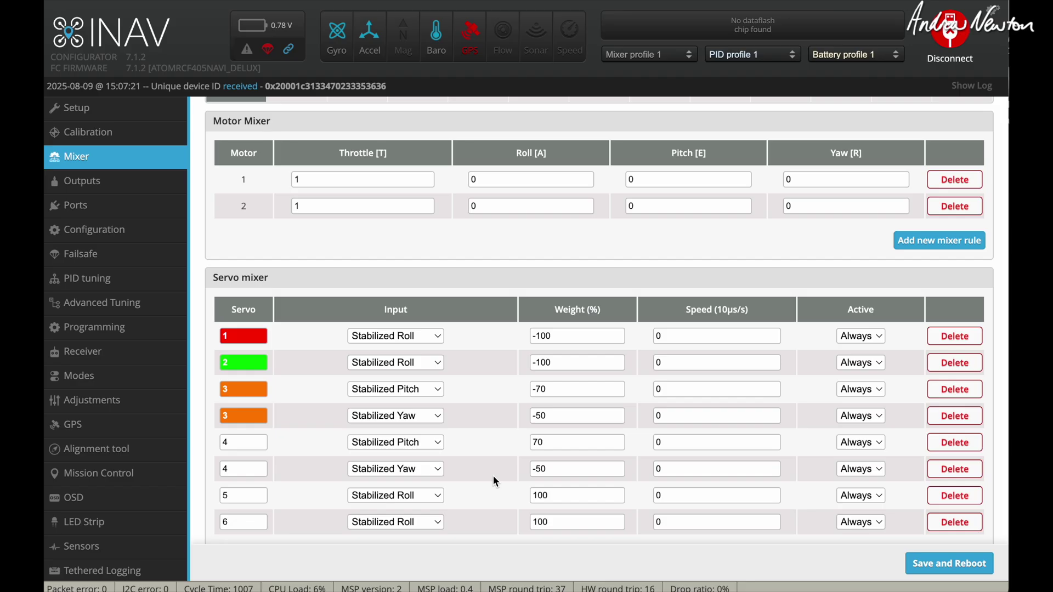
Set both new rules' input to MAX, with servo 5 at weight 100 and servo 6 at -100
{"action": "left_click", "coordinate": [400, 496]}
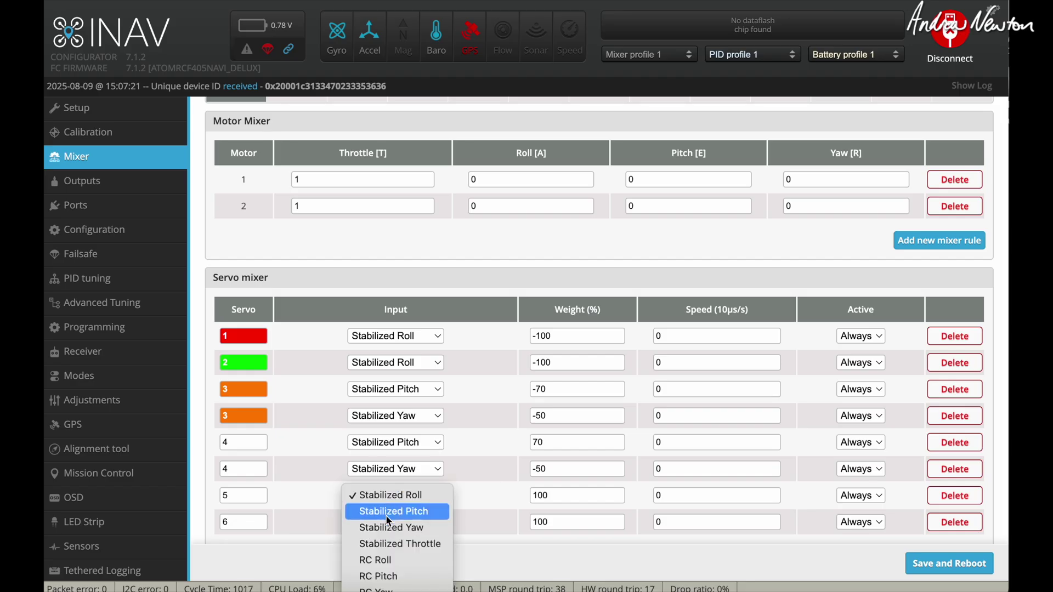
{"action": "scroll", "coordinate": [386, 515], "scroll_direction": "down", "scroll_amount": 10}
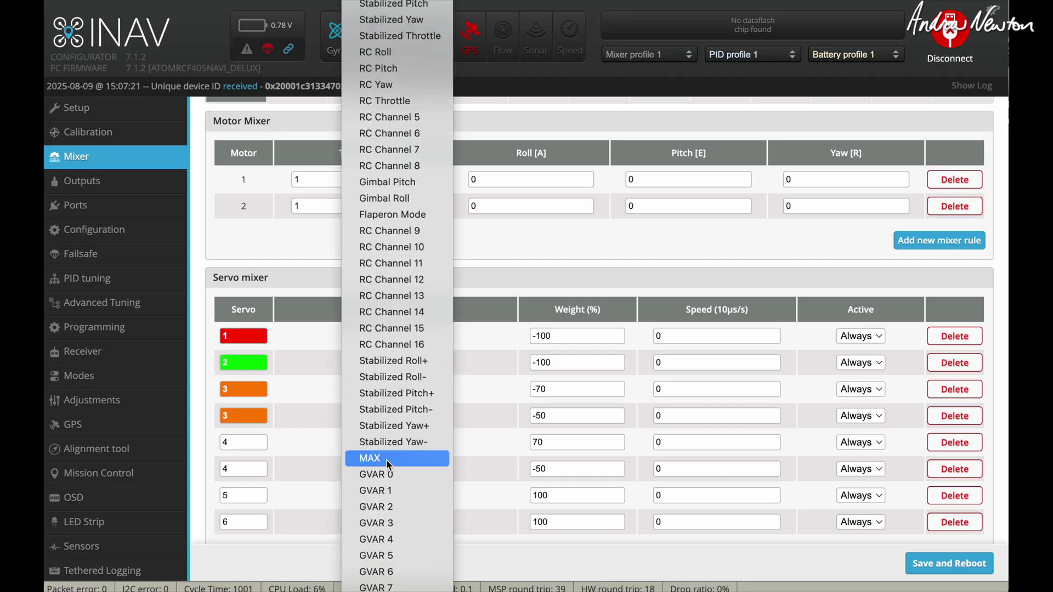
{"action": "left_click", "coordinate": [386, 460]}
{"action": "left_click", "coordinate": [366, 518]}
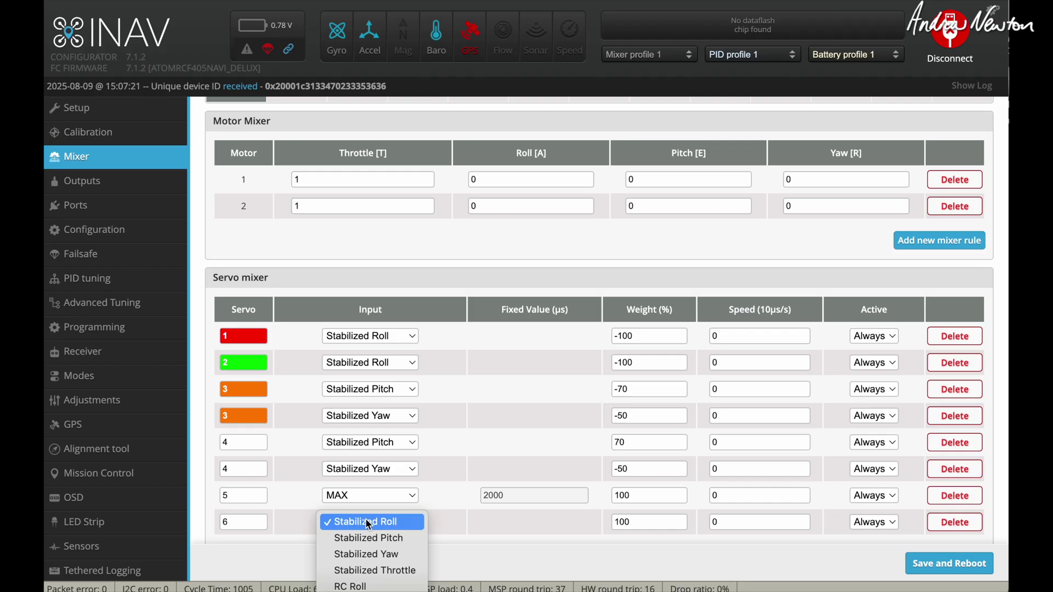
{"action": "scroll", "coordinate": [366, 518], "scroll_direction": "down", "scroll_amount": 10}
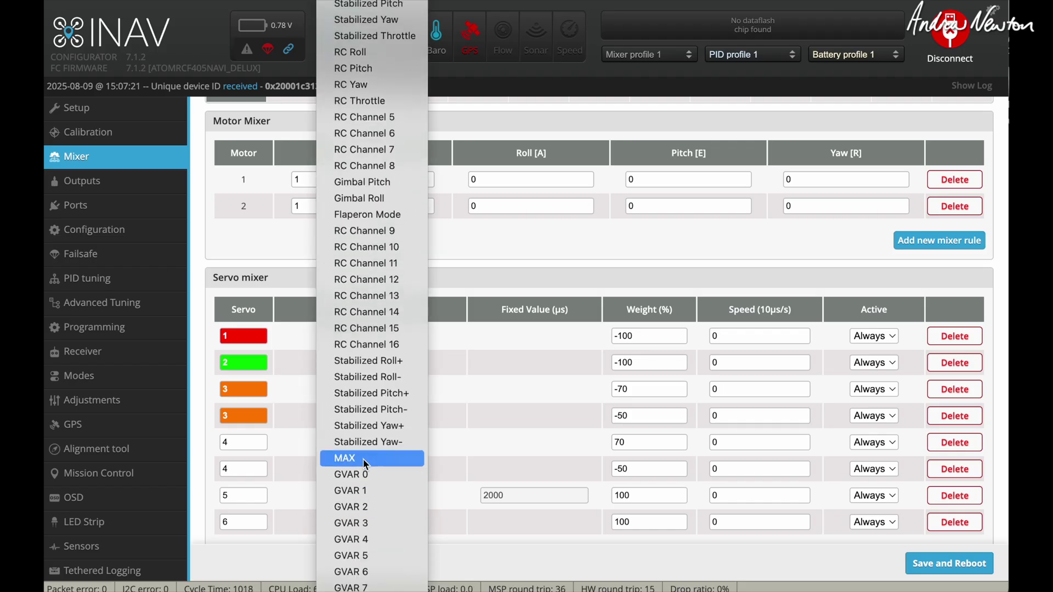
{"action": "left_click", "coordinate": [363, 458]}
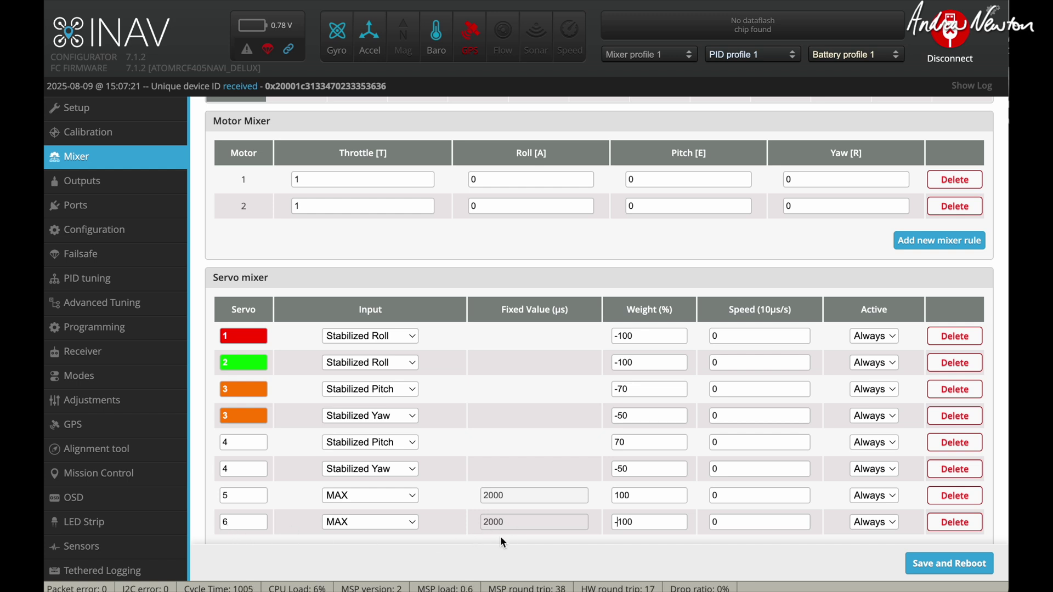
{"action": "left_click", "coordinate": [952, 567]}
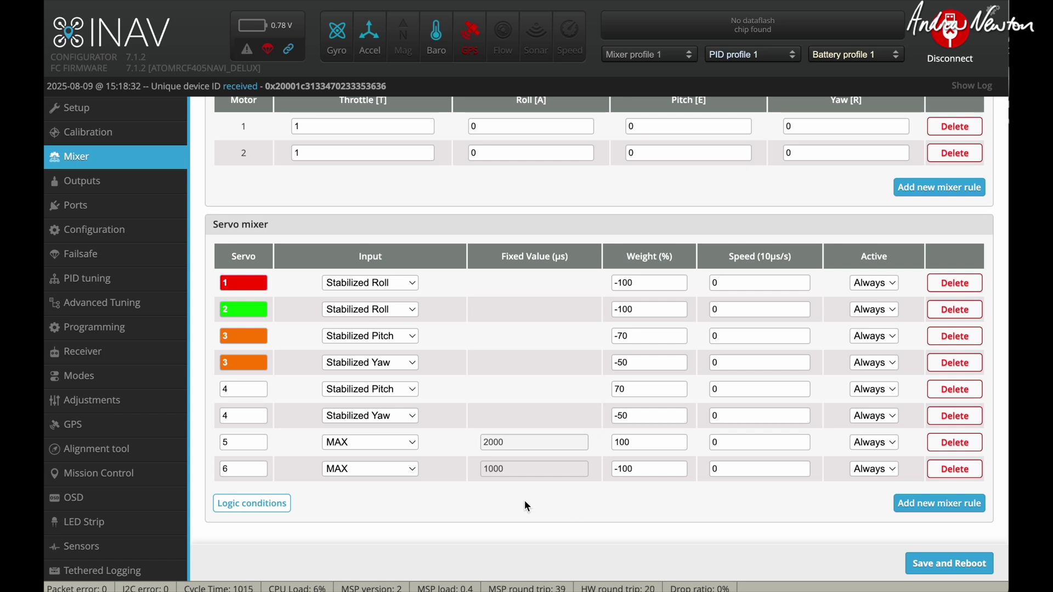
Show all flight modes on the Modes page, including unused ones
{"action": "left_click", "coordinate": [65, 376]}
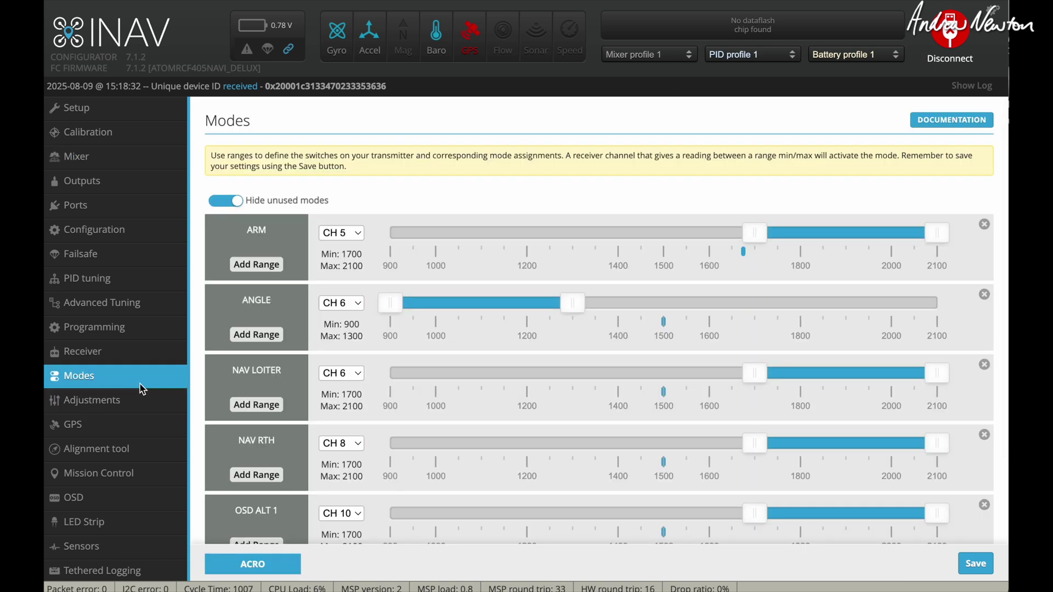
{"action": "scroll", "coordinate": [489, 372], "scroll_direction": "down", "scroll_amount": 2}
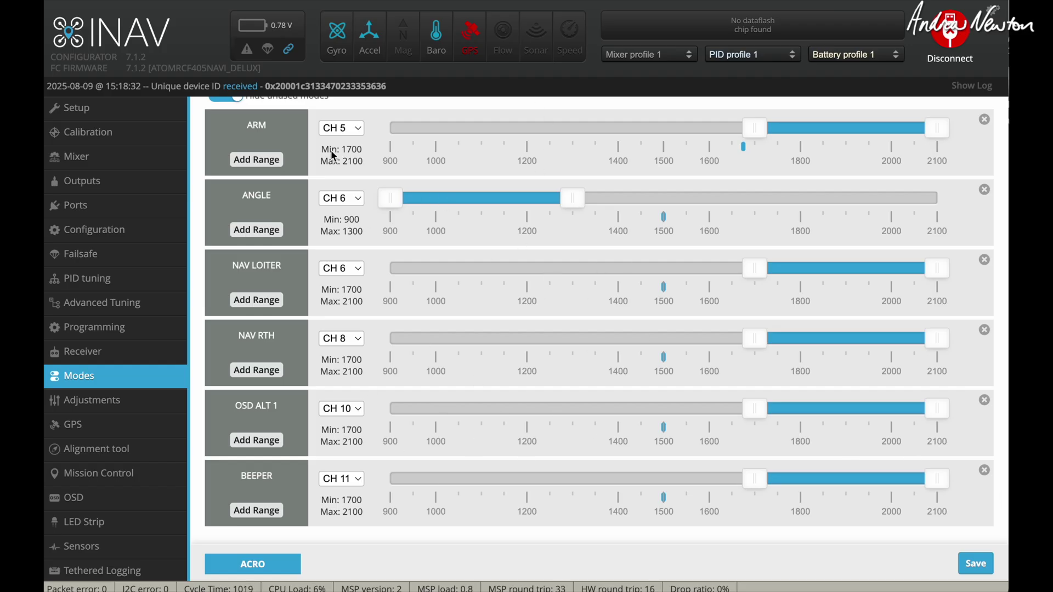
{"action": "scroll", "coordinate": [331, 150], "scroll_direction": "up", "scroll_amount": 2}
{"action": "left_click", "coordinate": [228, 200]}
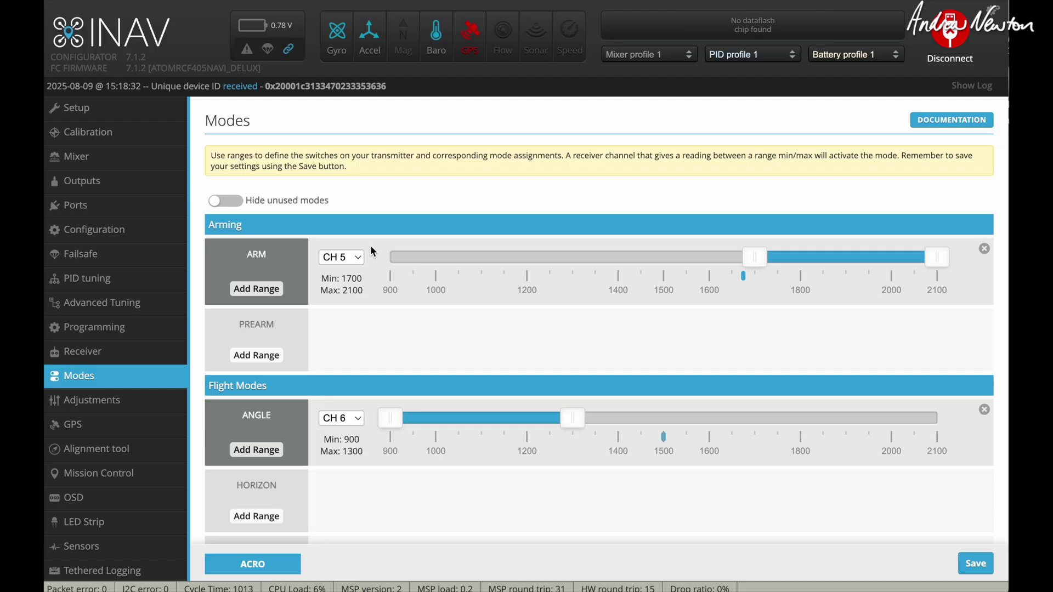
{"action": "scroll", "coordinate": [514, 292], "scroll_direction": "down", "scroll_amount": 15}
{"action": "scroll", "coordinate": [514, 292], "scroll_direction": "down", "scroll_amount": 8}
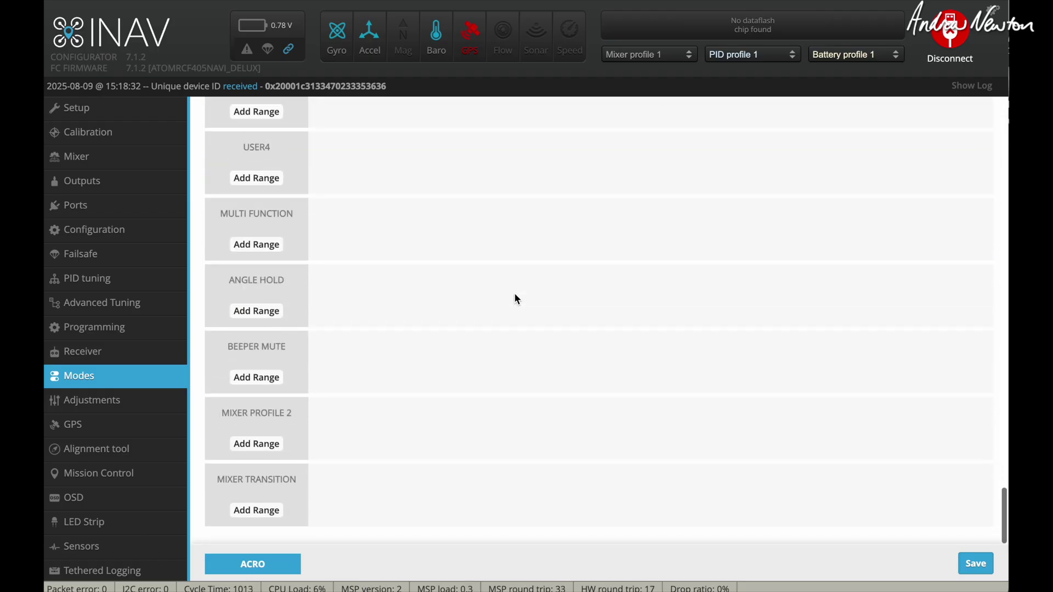
Add CH 12 ranges for MIXER PROFILE 2 (1300–2100) and MIXER TRANSITION (1300–1700)
{"action": "left_click", "coordinate": [260, 443]}
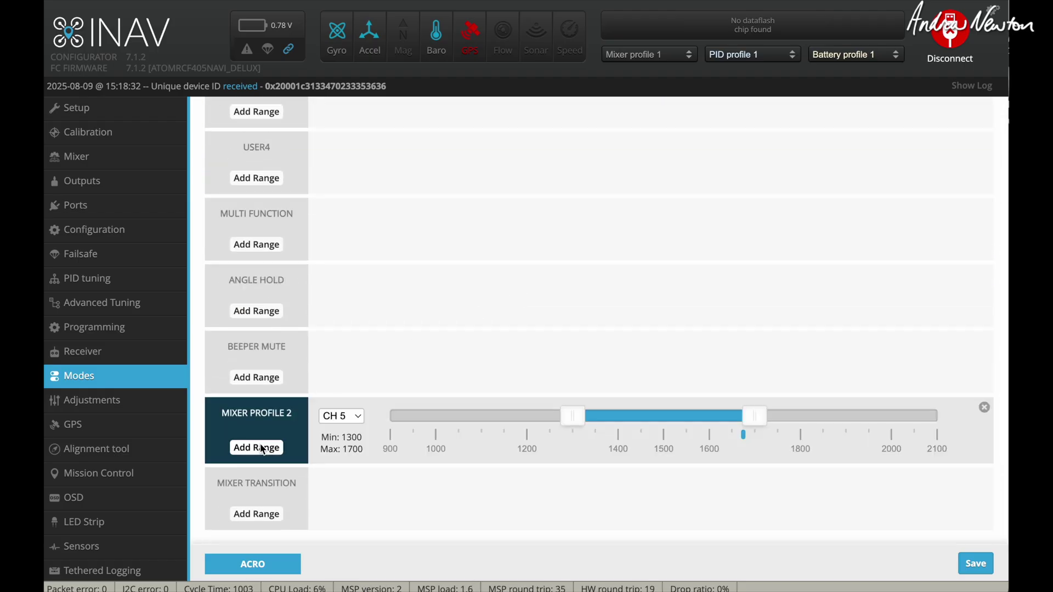
{"action": "left_click", "coordinate": [257, 514]}
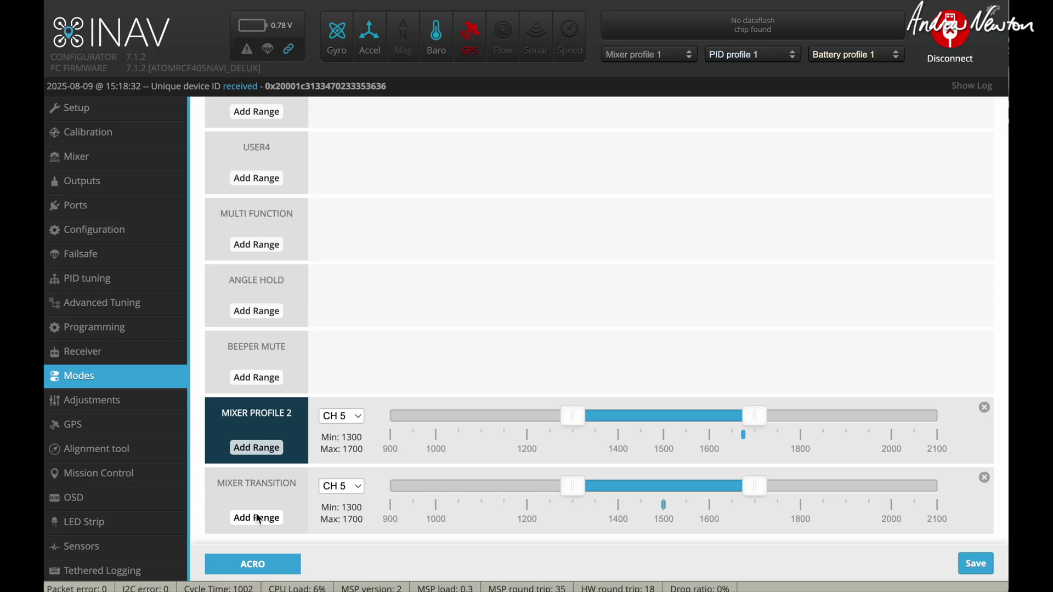
{"action": "left_click", "coordinate": [340, 417]}
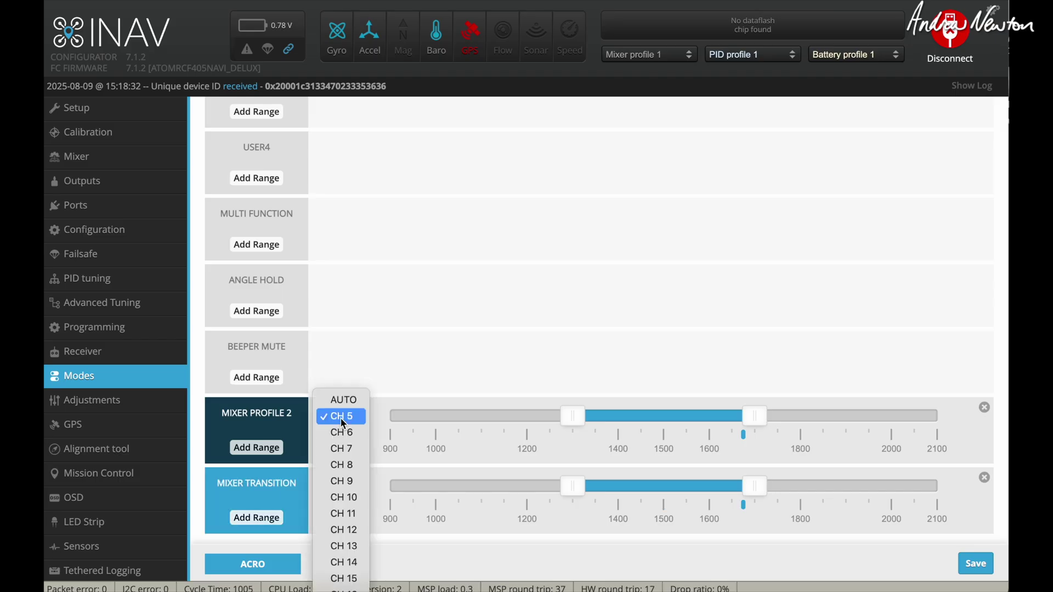
{"action": "key", "text": "Escape"}
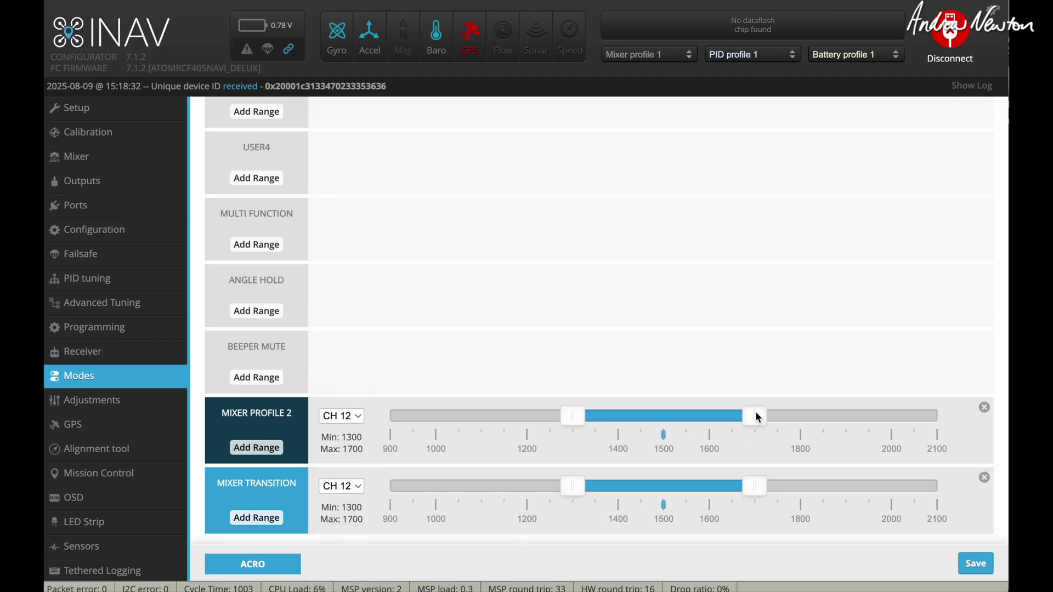
{"action": "left_click_drag", "start_coordinate": [758, 416], "coordinate": [937, 415]}
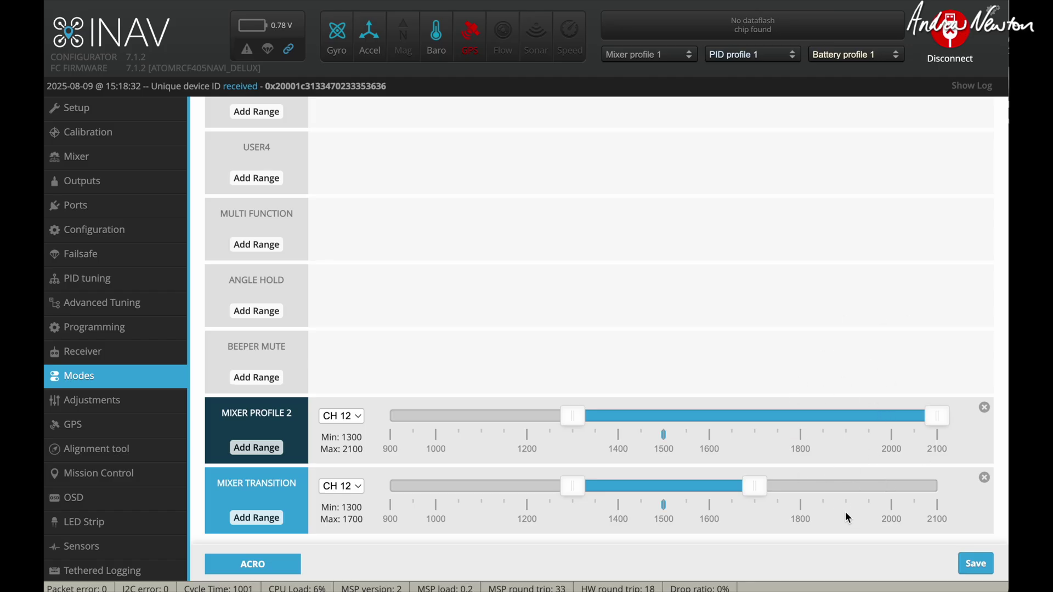
{"action": "left_click", "coordinate": [91, 185]}
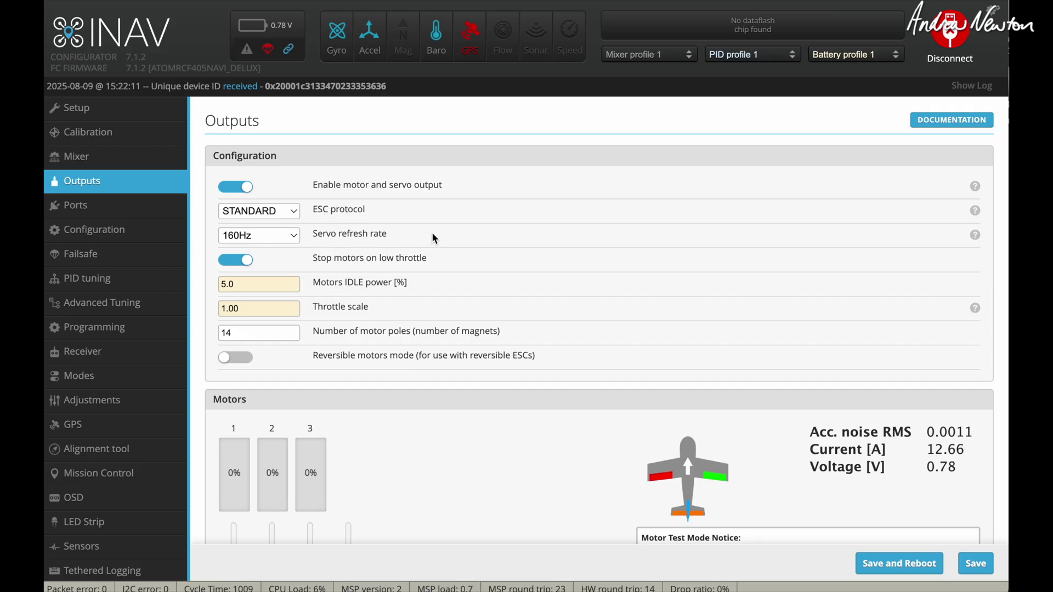
Review the Outputs settings: STANDARD ESC protocol, 160Hz servo refresh, 5.0% motor idle, and the Servos table
{"action": "scroll", "coordinate": [276, 459], "scroll_direction": "down", "scroll_amount": 8}
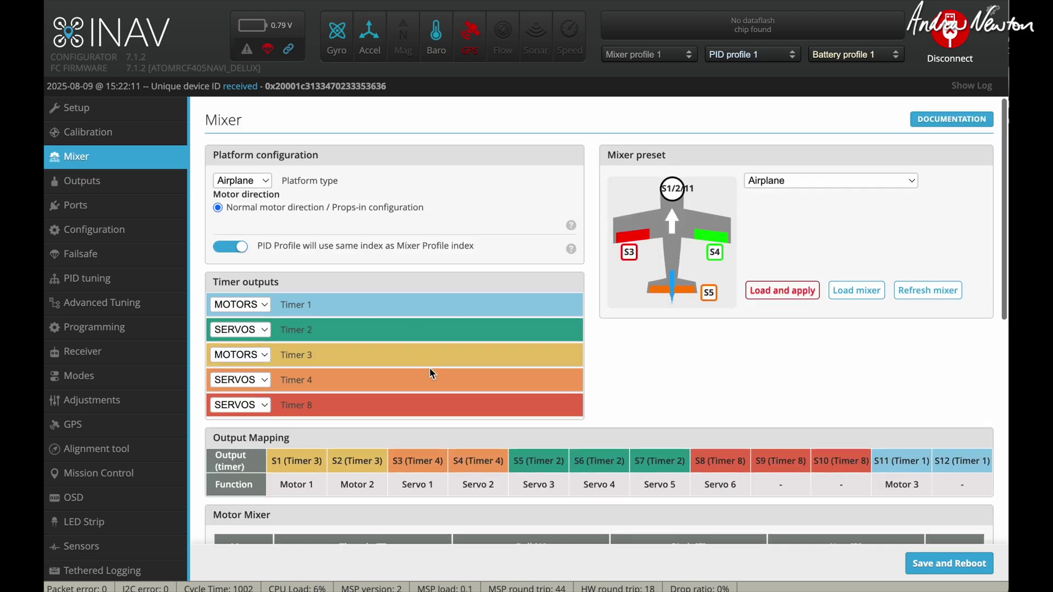
{"action": "scroll", "coordinate": [429, 368], "scroll_direction": "down", "scroll_amount": 5}
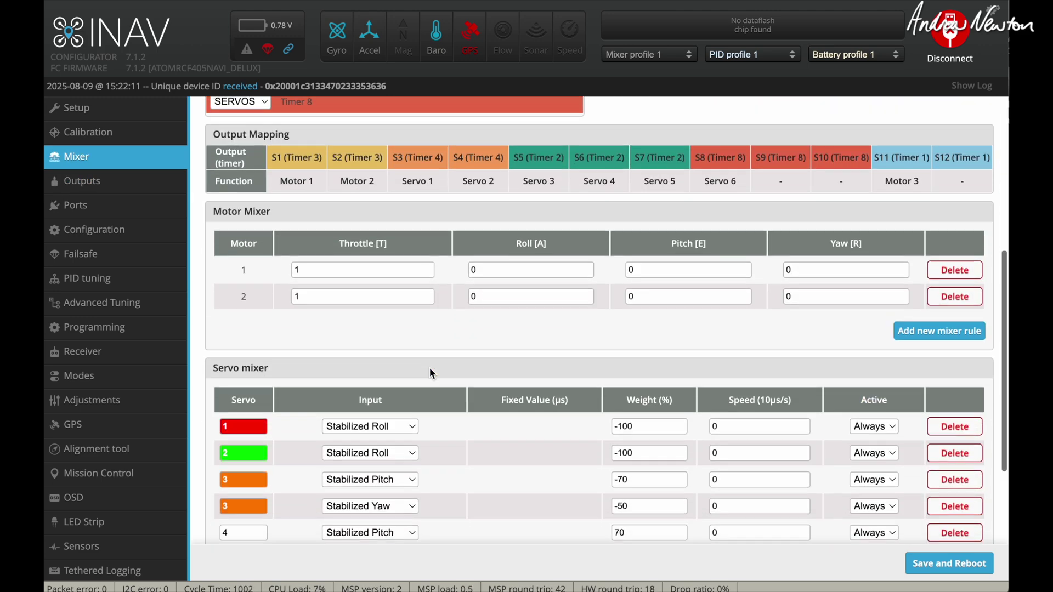
{"action": "scroll", "coordinate": [430, 368], "scroll_direction": "down", "scroll_amount": 2}
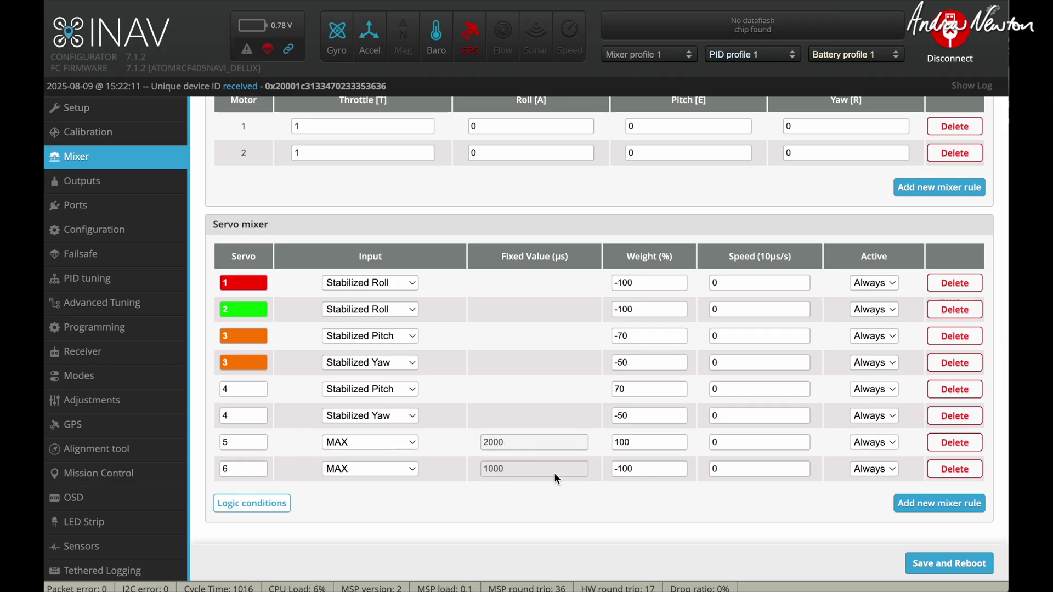
{"action": "left_click", "coordinate": [108, 191]}
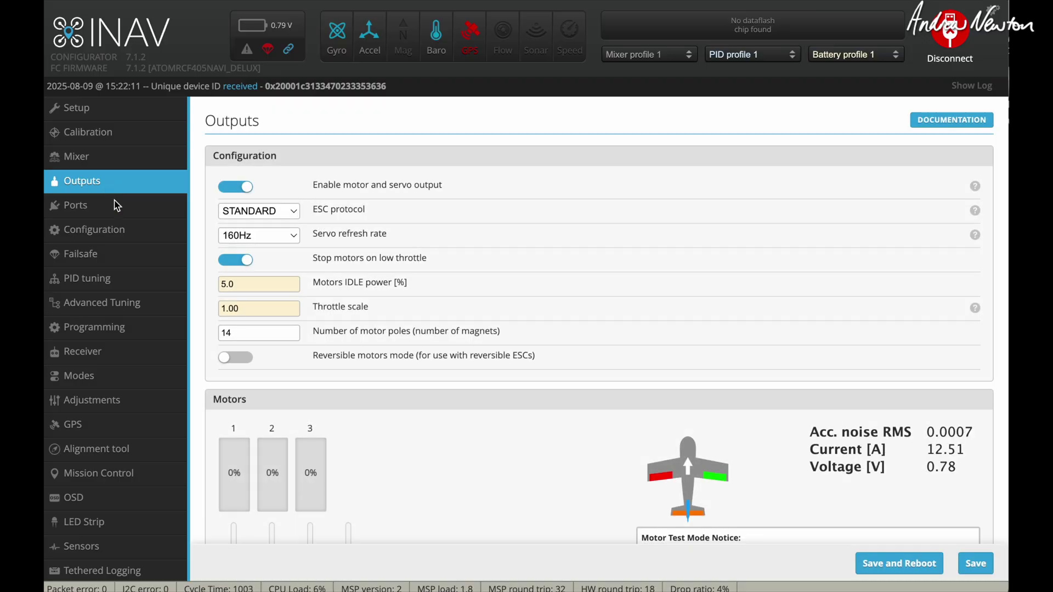
{"action": "scroll", "coordinate": [459, 419], "scroll_direction": "down", "scroll_amount": 5}
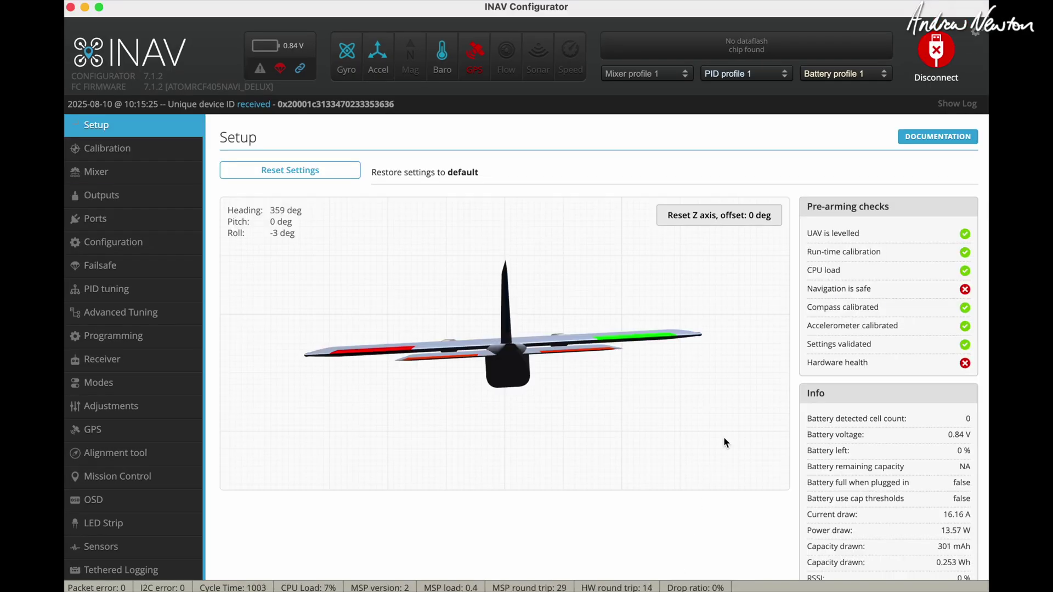
Make mixer profile 2 active and view its Tricopter mixer settings
{"action": "left_click", "coordinate": [645, 77]}
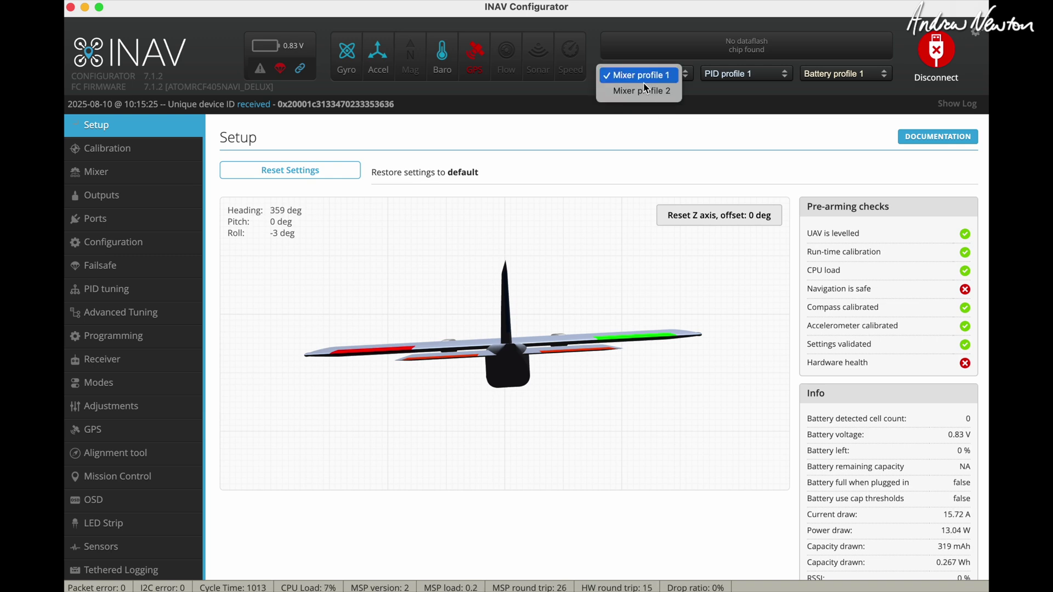
{"action": "left_click", "coordinate": [640, 93]}
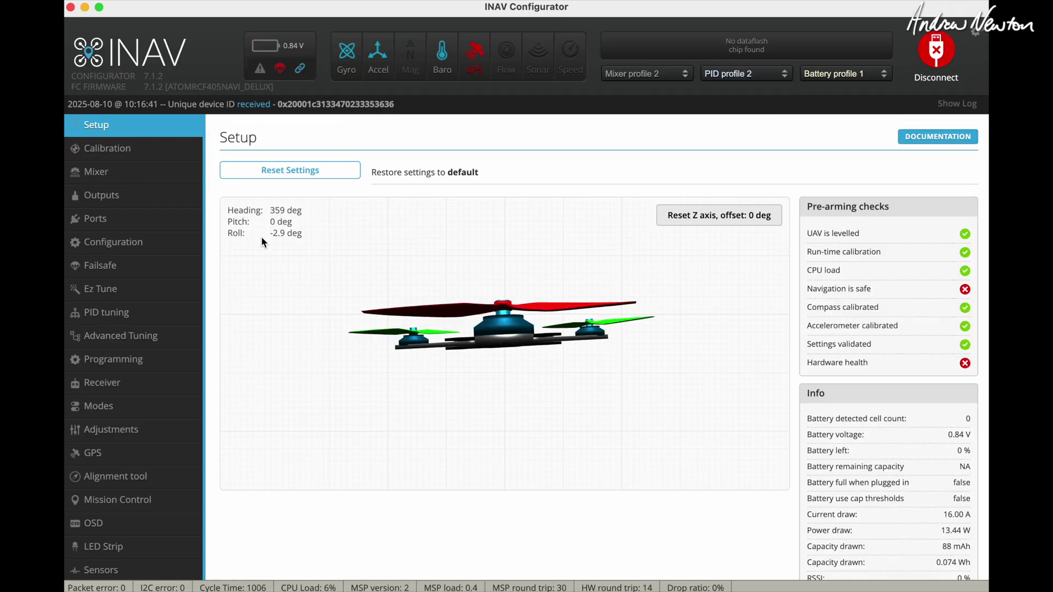
{"action": "left_click", "coordinate": [114, 174]}
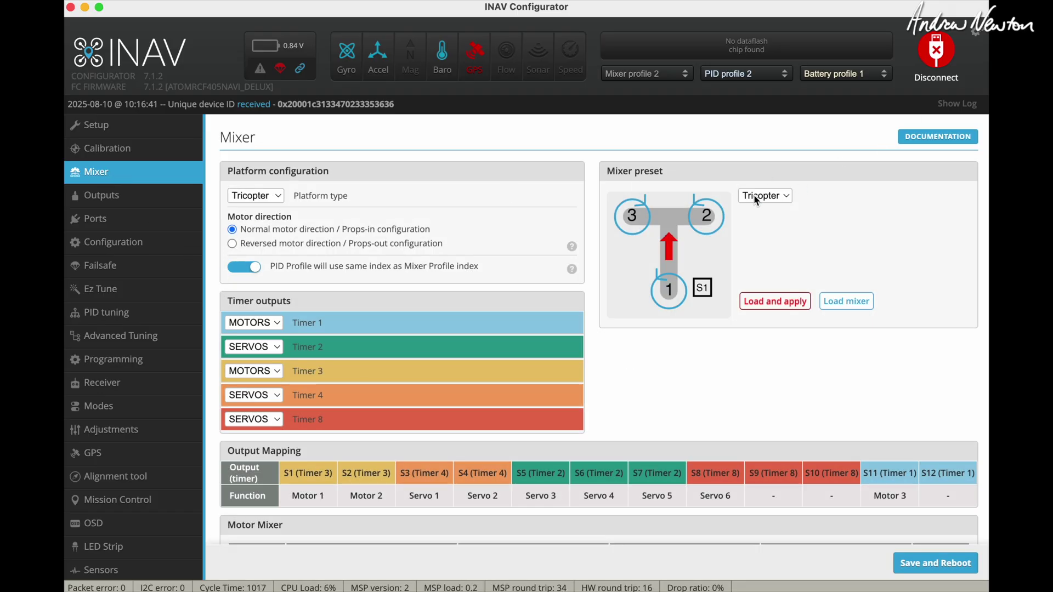
Load and apply the Tricopter preset to mixer profile 2, saving with a reboot
{"action": "left_click", "coordinate": [791, 300]}
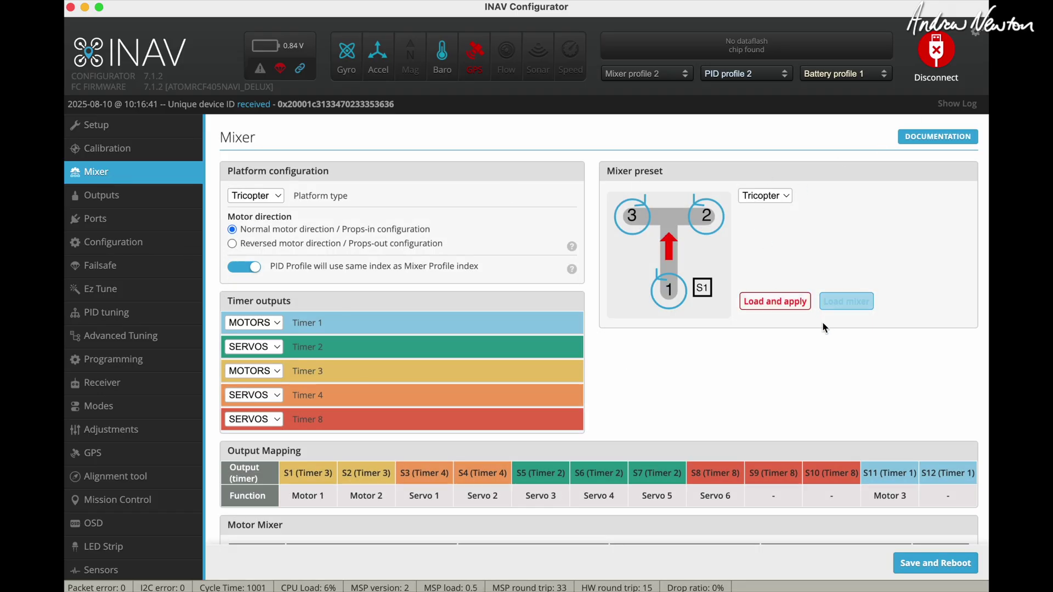
{"action": "left_click", "coordinate": [785, 306]}
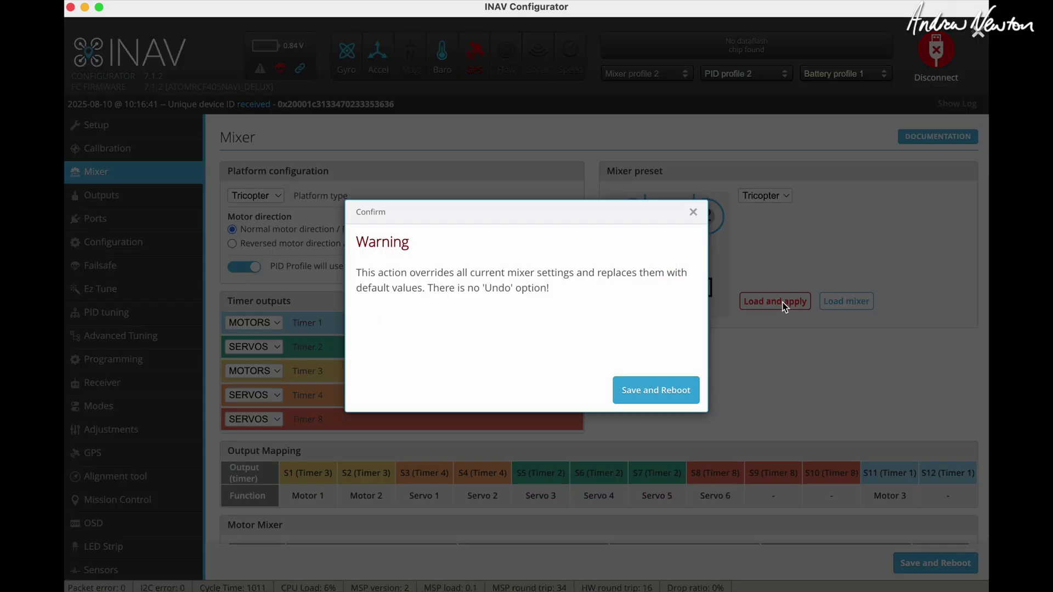
{"action": "left_click", "coordinate": [656, 391]}
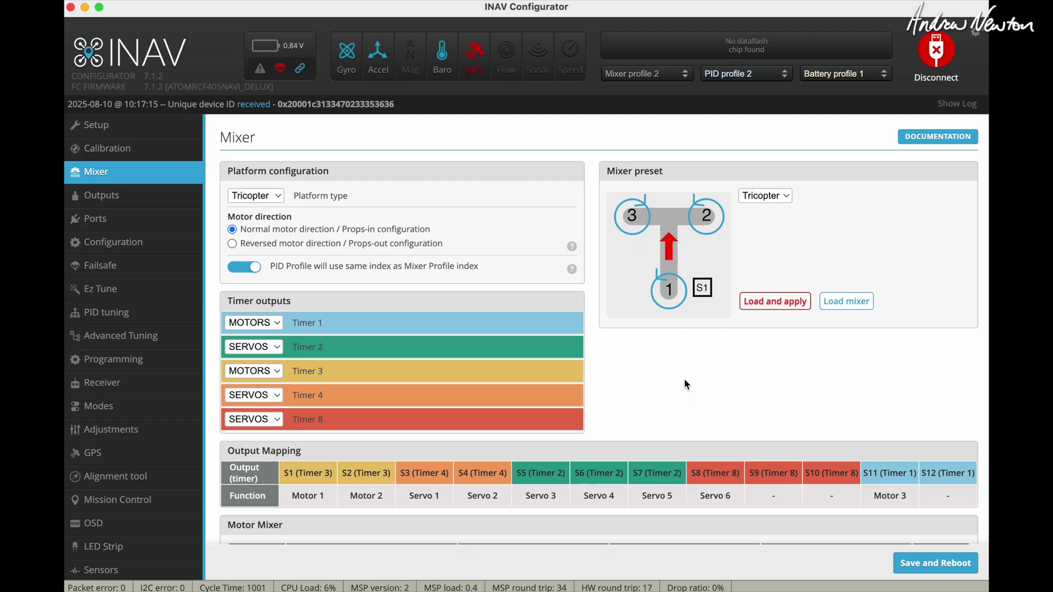
Delete the default yaw servo rule from the servo mixer
{"action": "scroll", "coordinate": [685, 380], "scroll_direction": "down", "scroll_amount": 5}
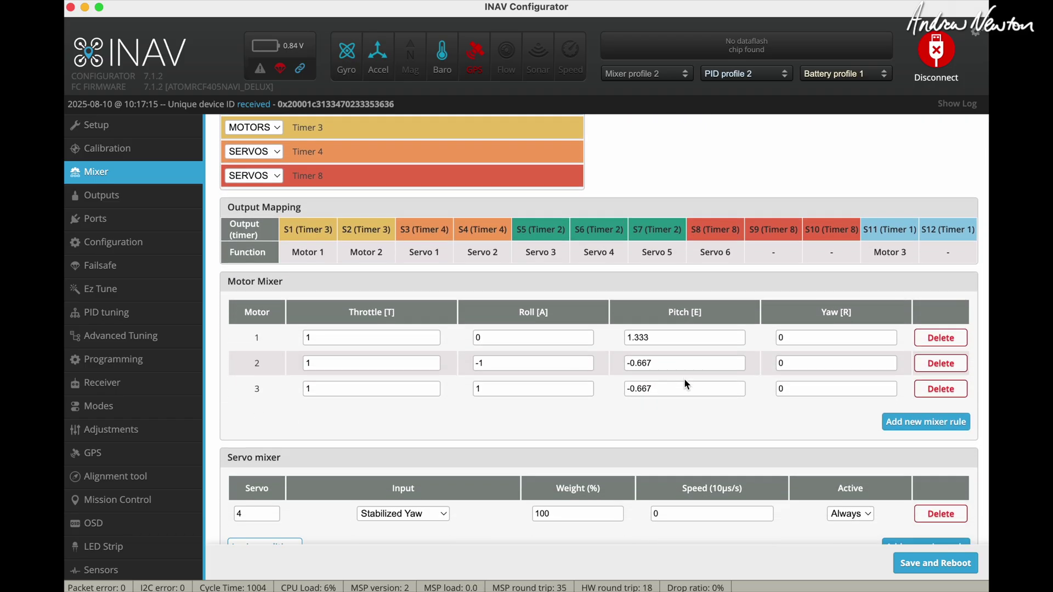
{"action": "scroll", "coordinate": [683, 378], "scroll_direction": "down", "scroll_amount": 1}
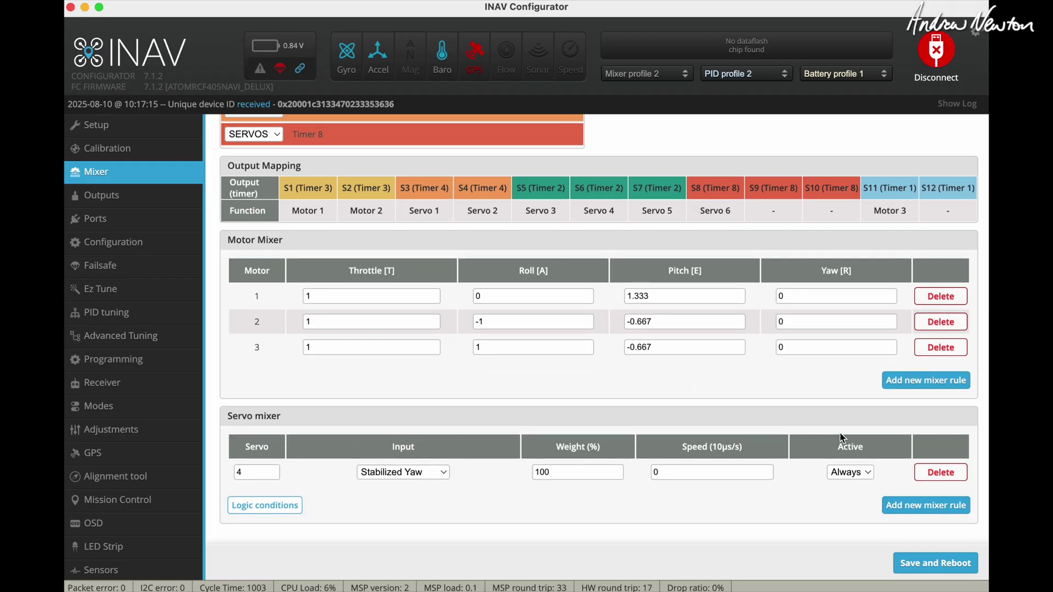
{"action": "left_click", "coordinate": [937, 474]}
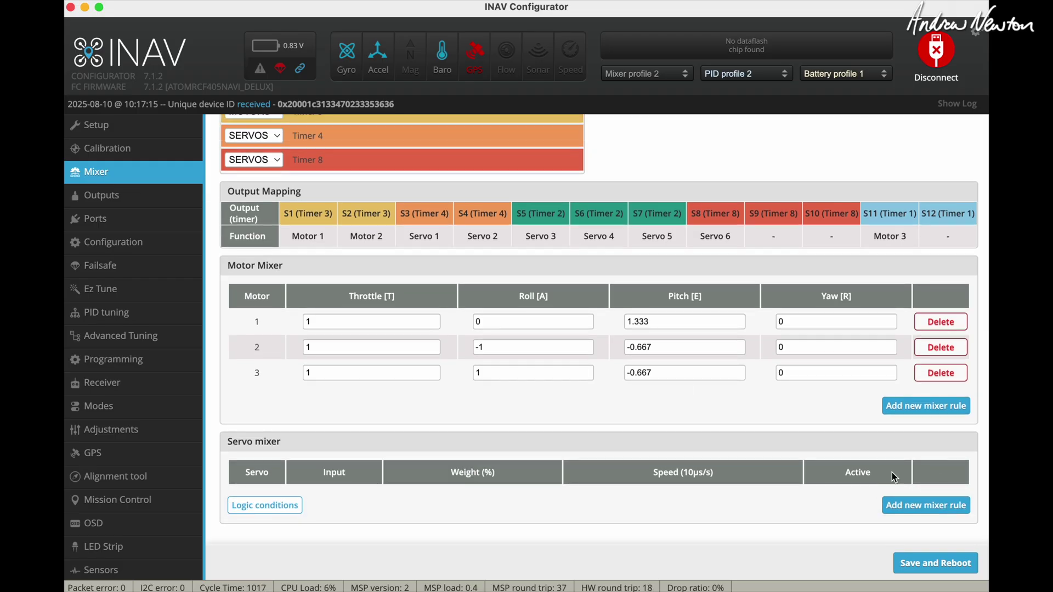
{"action": "scroll", "coordinate": [669, 250], "scroll_direction": "up", "scroll_amount": 5}
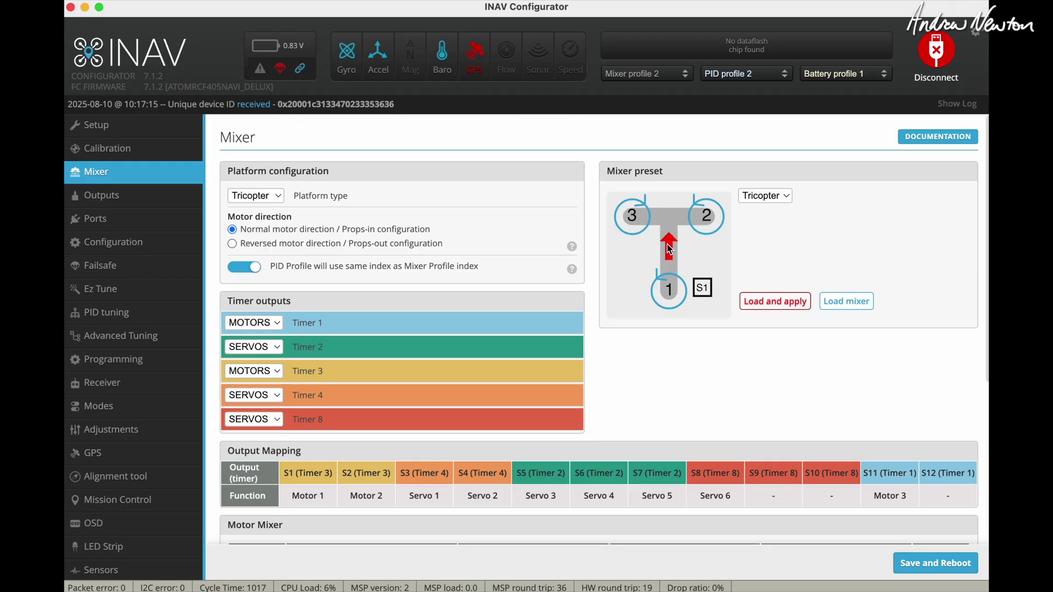
{"action": "scroll", "coordinate": [669, 250], "scroll_direction": "down", "scroll_amount": 5}
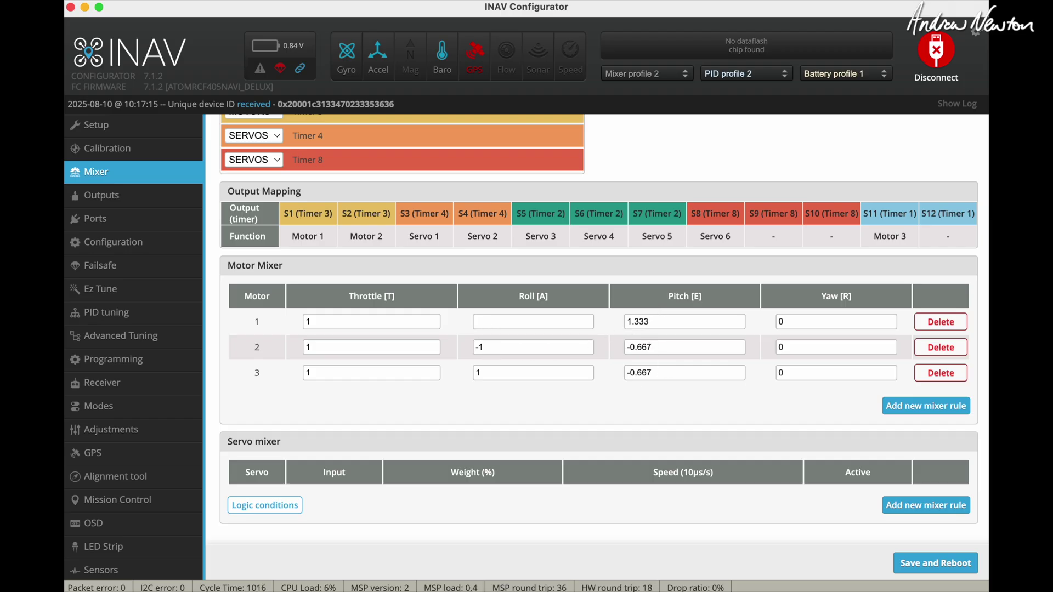
Set motors 1–3 roll to -1, 1, 0 and pitch to -0.667, -0.667, 1.333
{"action": "type", "text": "-1"}
{"action": "left_click", "coordinate": [488, 349]}
{"action": "key", "text": "BackSpace"}
{"action": "key", "text": "BackSpace"}
{"action": "type", "text": "1"}
{"action": "key", "text": "BackSpace"}
{"action": "type", "text": "0"}
{"action": "double_click", "coordinate": [643, 375]}
{"action": "type", "text": "1.3333"}
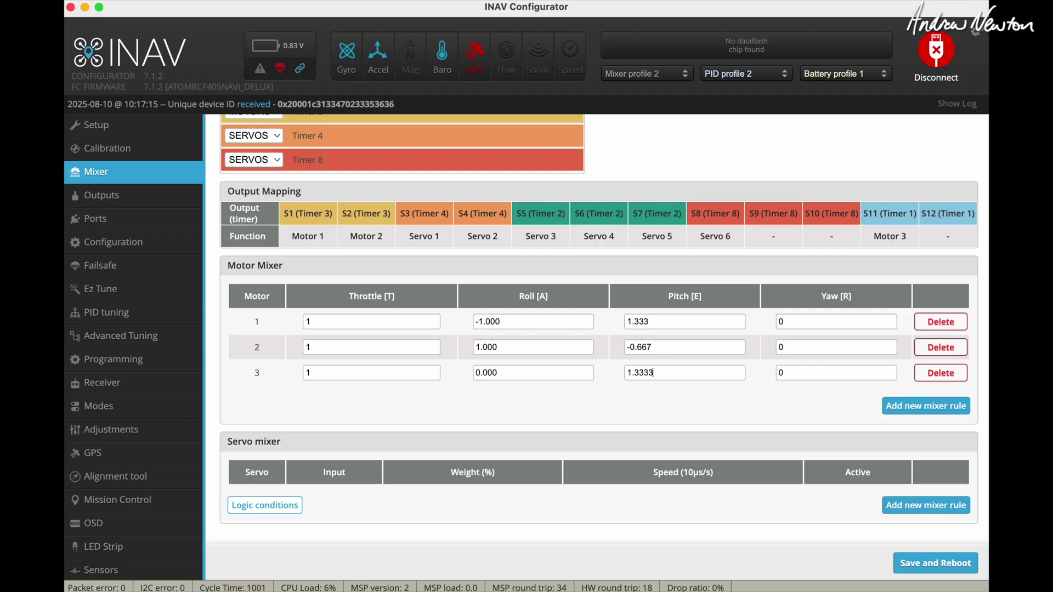
{"action": "double_click", "coordinate": [642, 328]}
{"action": "type", "text": "-0.667"}
Add servo mixer rules until there are six Stabilized Roll rules at weight 100
{"action": "left_click", "coordinate": [925, 504]}
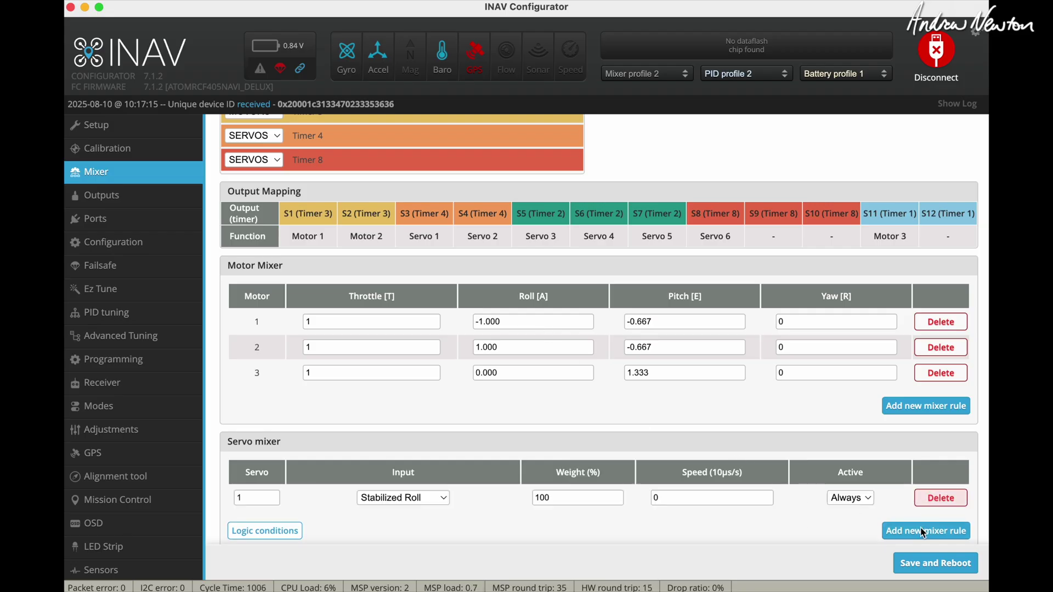
{"action": "left_click", "coordinate": [923, 531]}
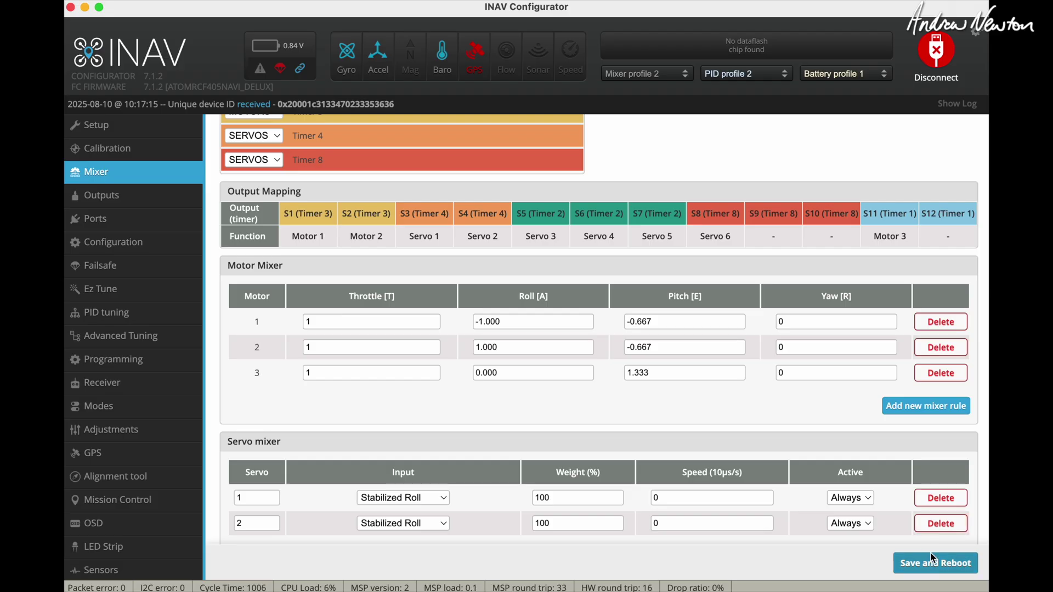
{"action": "scroll", "coordinate": [933, 540], "scroll_direction": "down", "scroll_amount": 2}
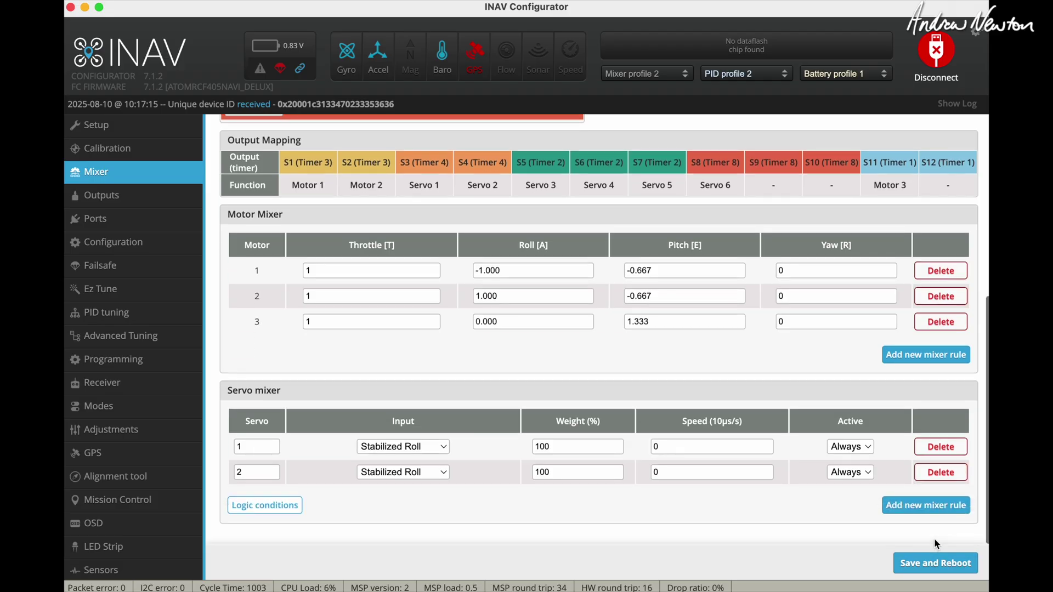
{"action": "left_click", "coordinate": [929, 505]}
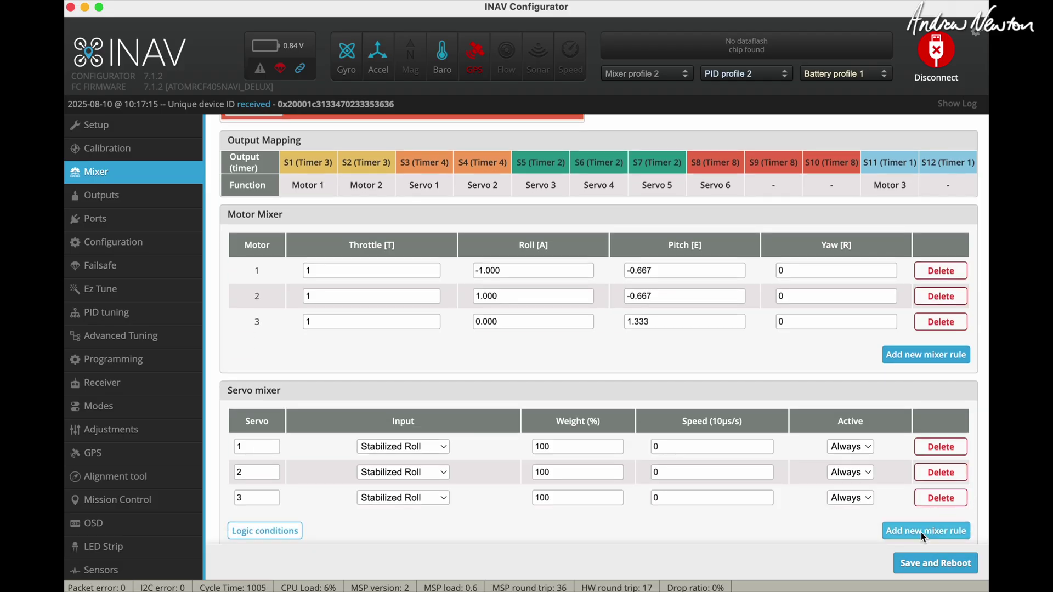
{"action": "left_click", "coordinate": [923, 531]}
{"action": "scroll", "coordinate": [923, 530], "scroll_direction": "down", "scroll_amount": 3}
{"action": "left_click", "coordinate": [924, 530]}
{"action": "left_click", "coordinate": [924, 531]}
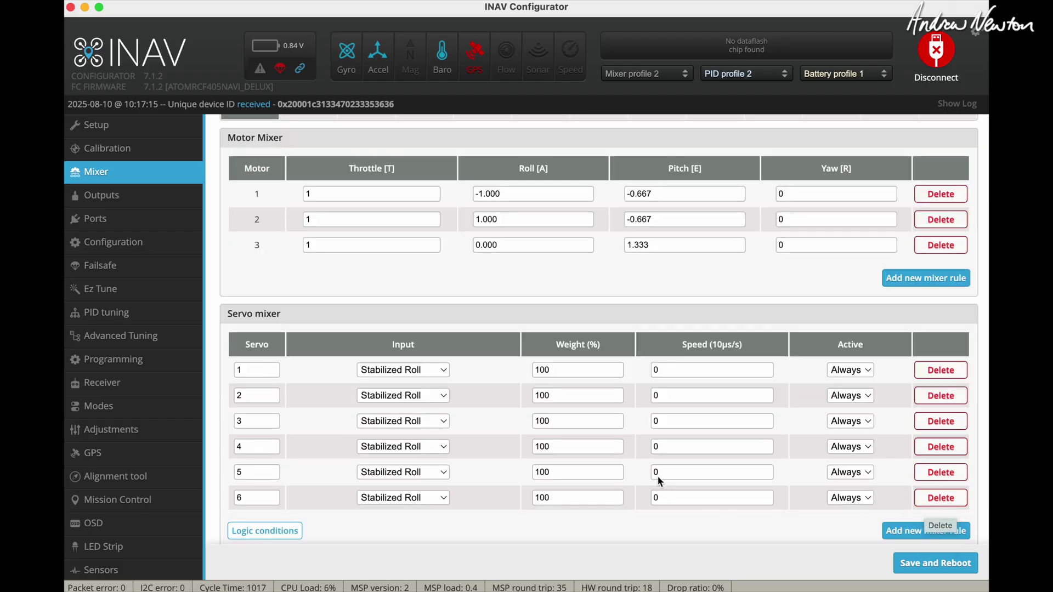
Set the rules' servo numbers to alternate 5, 6, 5, 6, 5, 6
{"action": "double_click", "coordinate": [251, 367]}
{"action": "type", "text": "5"}
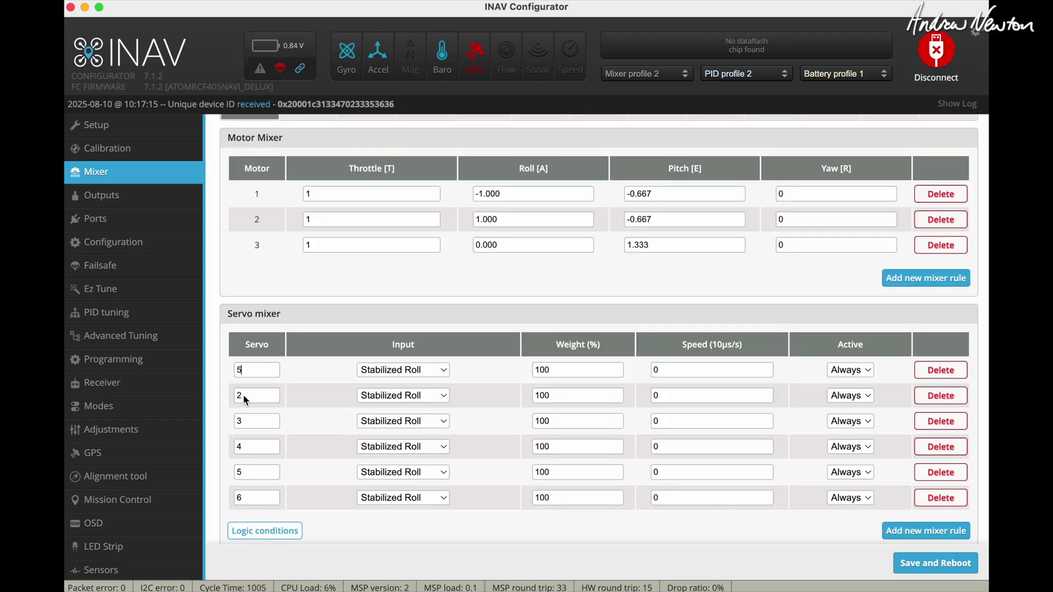
{"action": "double_click", "coordinate": [242, 394]}
{"action": "type", "text": "6"}
{"action": "left_click", "coordinate": [246, 421]}
{"action": "key", "text": "BackSpace"}
{"action": "type", "text": "5"}
{"action": "key", "text": "BackSpace"}
{"action": "type", "text": "6"}
Set the first two rules' input to MAX, giving servo 5's rule weight -100
{"action": "left_click", "coordinate": [383, 370]}
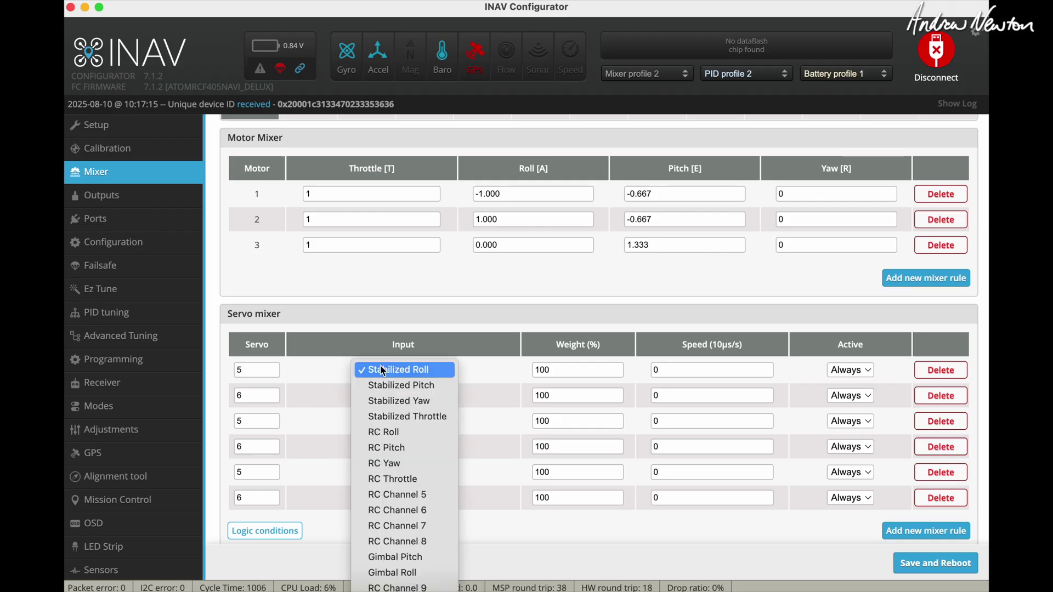
{"action": "scroll", "coordinate": [408, 513], "scroll_direction": "down", "scroll_amount": 8}
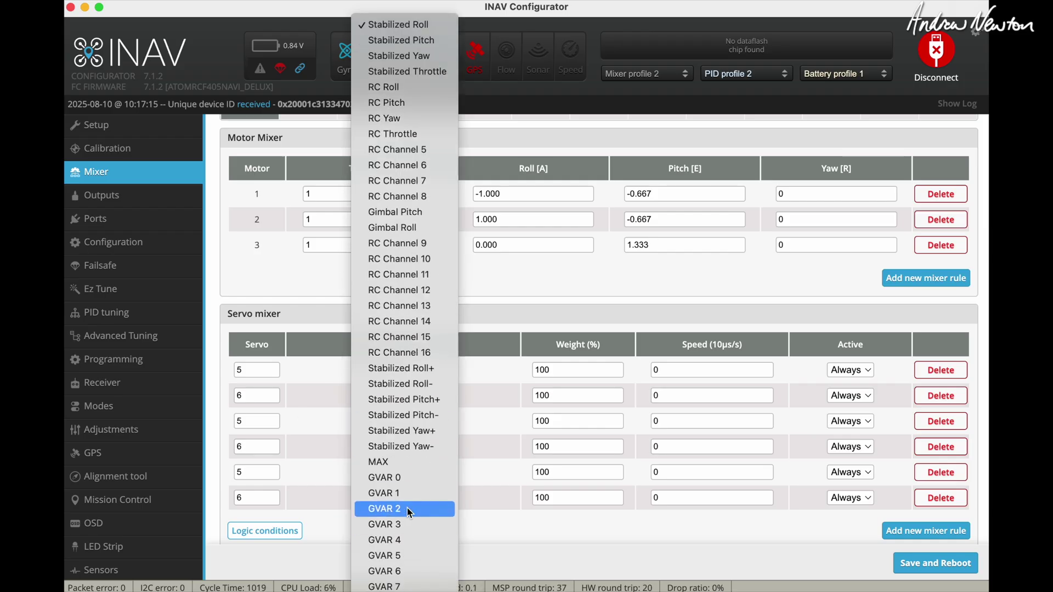
{"action": "left_click", "coordinate": [403, 465]}
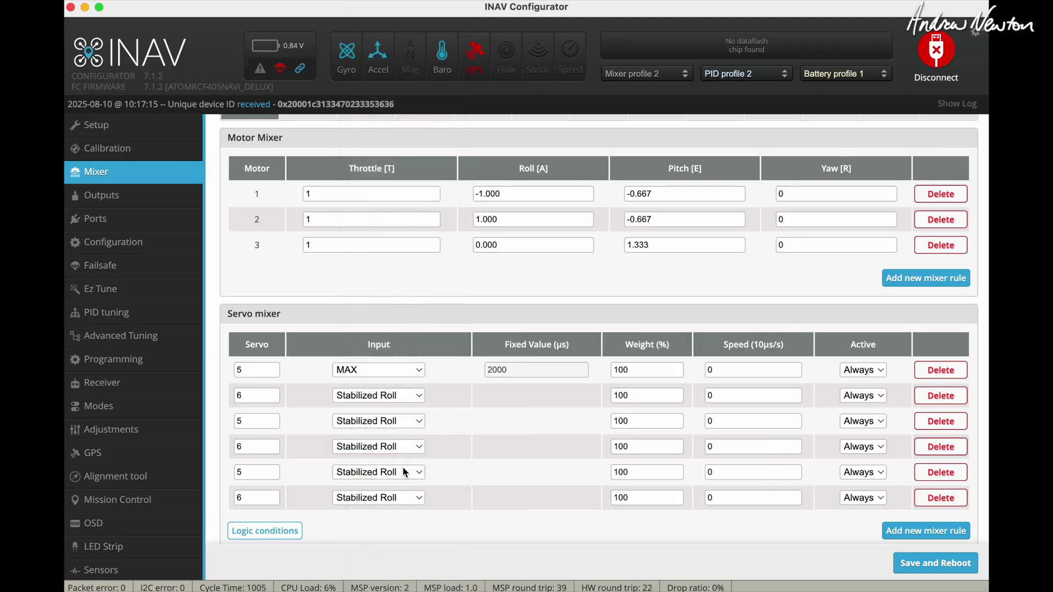
{"action": "left_click", "coordinate": [359, 396]}
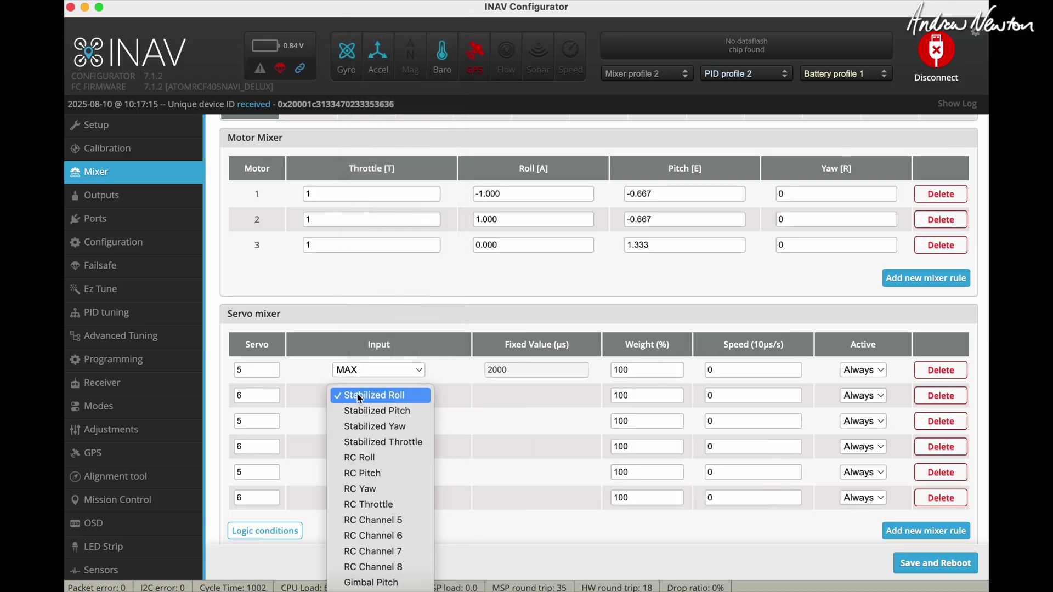
{"action": "scroll", "coordinate": [359, 398], "scroll_direction": "down", "scroll_amount": 8}
{"action": "left_click", "coordinate": [360, 462]}
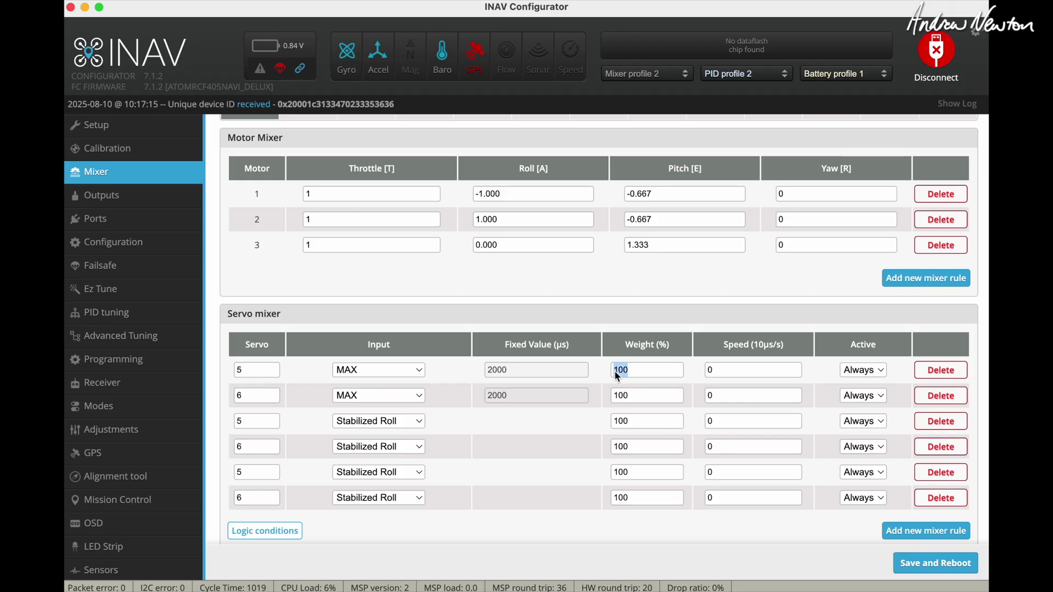
{"action": "type", "text": "-100"}
{"action": "left_click", "coordinate": [633, 443]}
Switch rules 3 and 4 for servos 5 and 6 to Stabilized Yaw at weight -50
{"action": "left_click", "coordinate": [372, 422]}
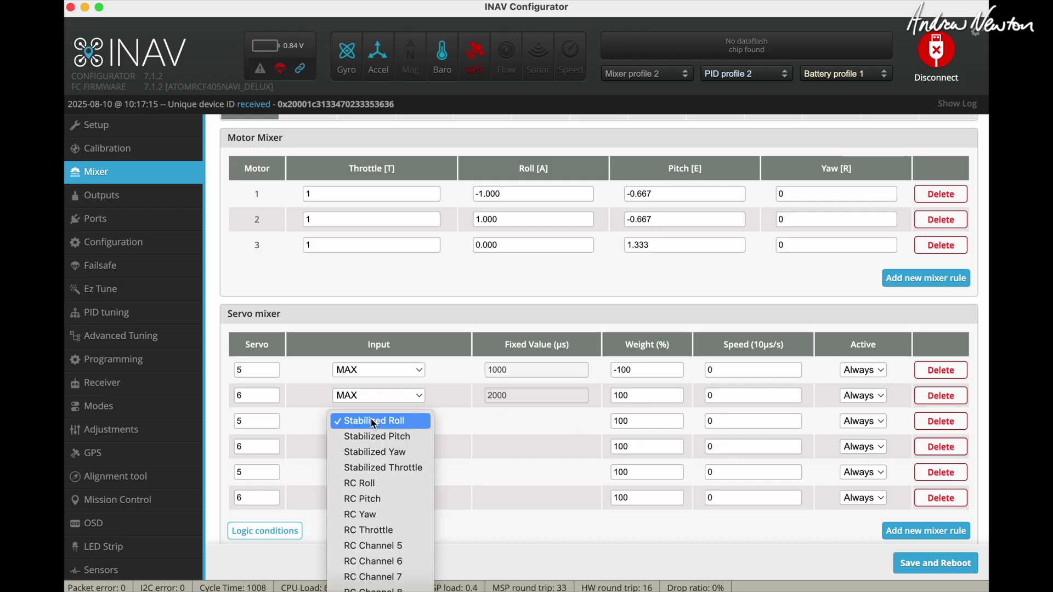
{"action": "left_click", "coordinate": [375, 453]}
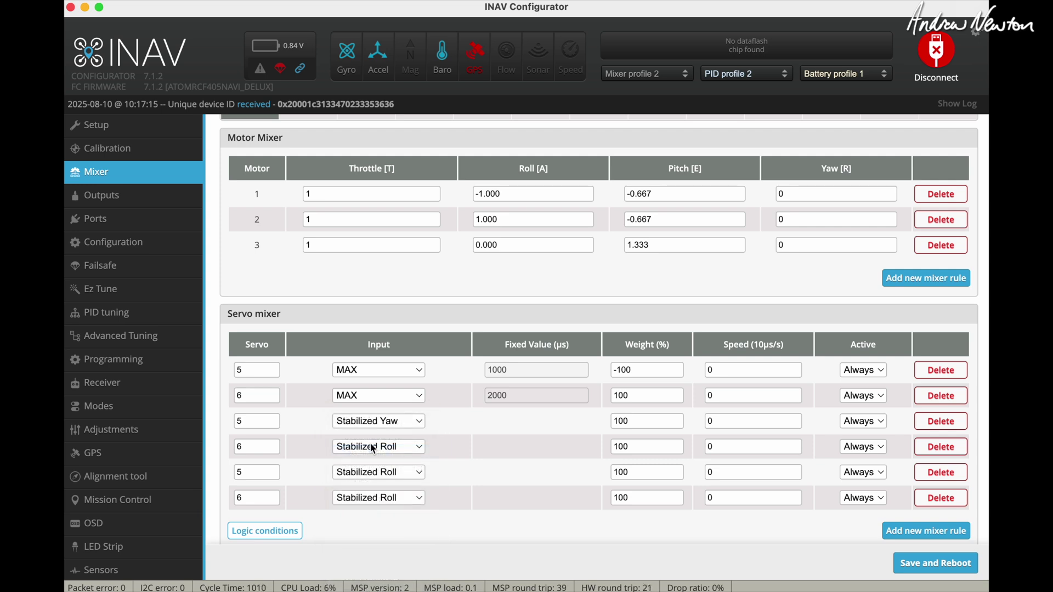
{"action": "left_click", "coordinate": [374, 447]}
{"action": "left_click", "coordinate": [375, 477]}
Set the fifth and sixth rules' input to Mixer Transition for servos 5 and 6
{"action": "left_click", "coordinate": [382, 474]}
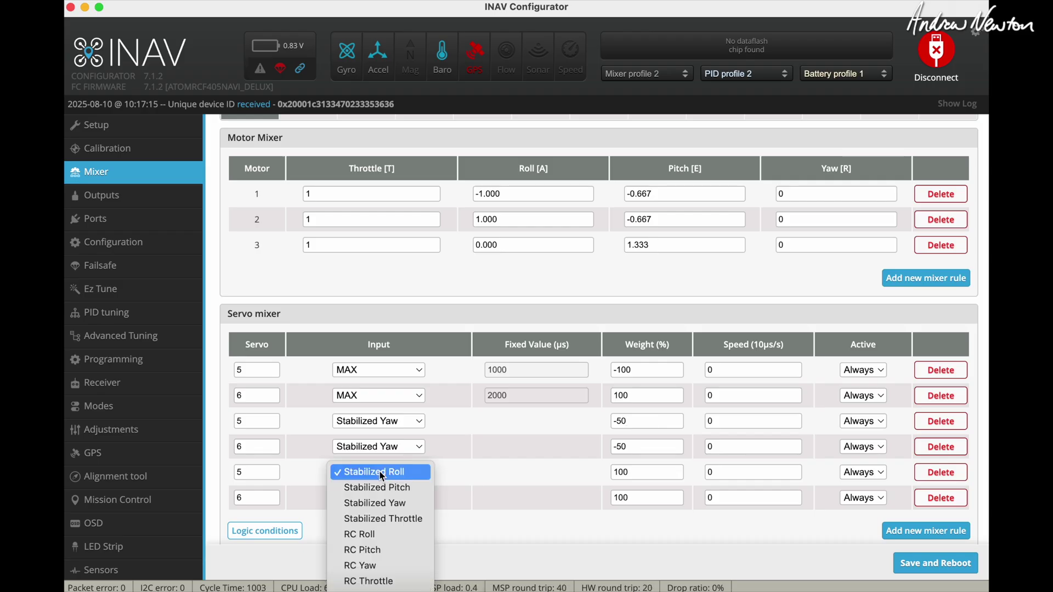
{"action": "scroll", "coordinate": [382, 476], "scroll_direction": "down", "scroll_amount": 5}
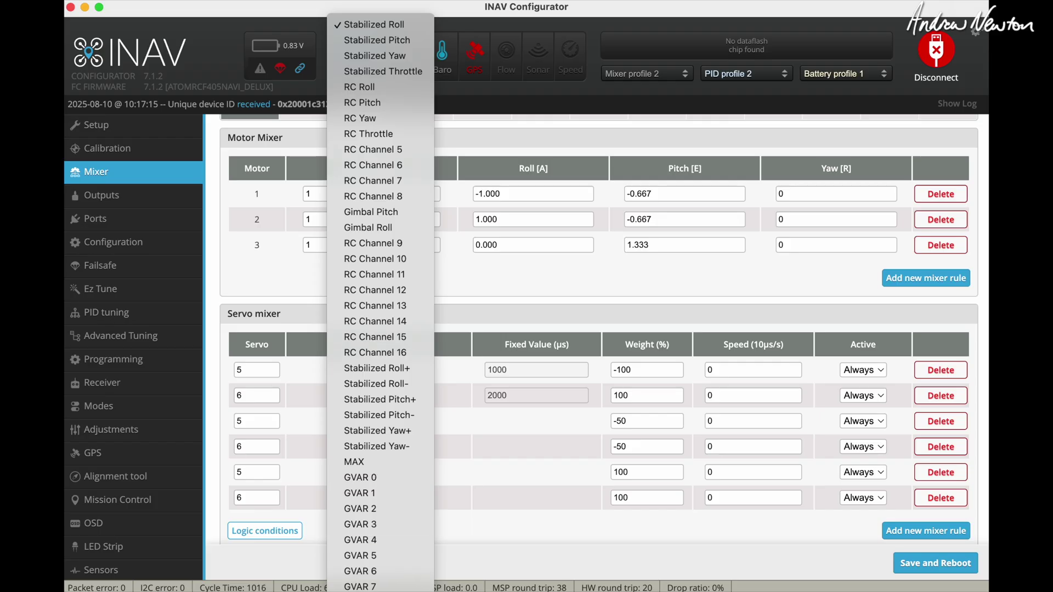
{"action": "left_click", "coordinate": [380, 528]}
{"action": "left_click", "coordinate": [379, 503]}
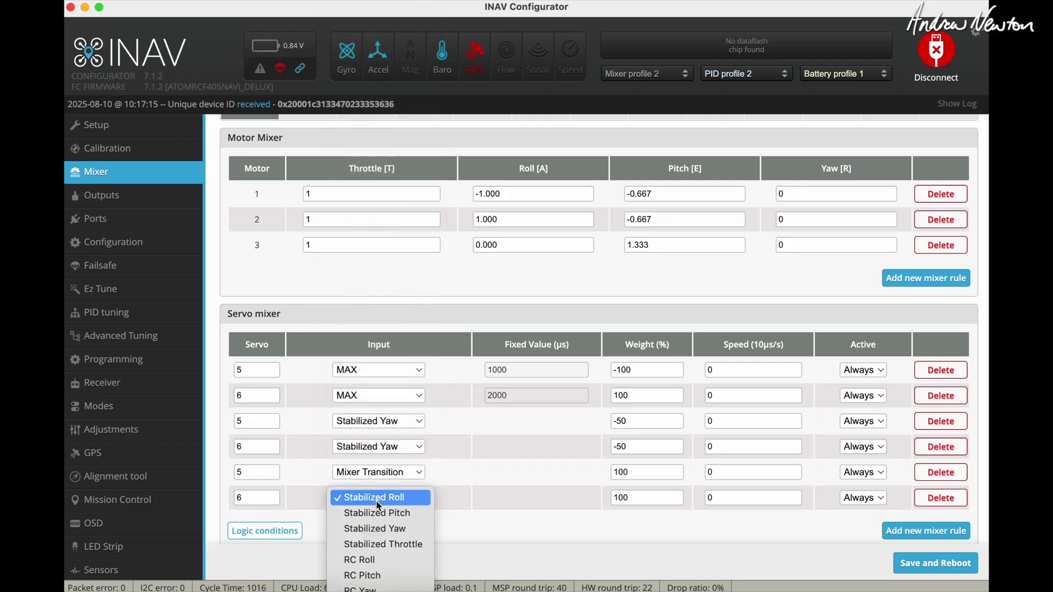
{"action": "scroll", "coordinate": [378, 506], "scroll_direction": "down", "scroll_amount": 3}
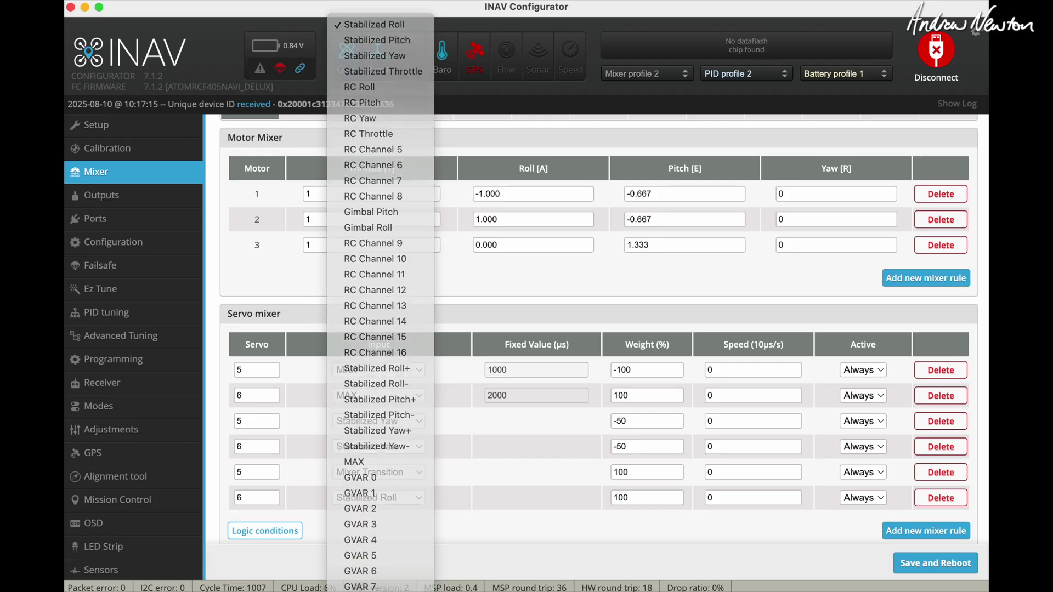
{"action": "left_click", "coordinate": [380, 581]}
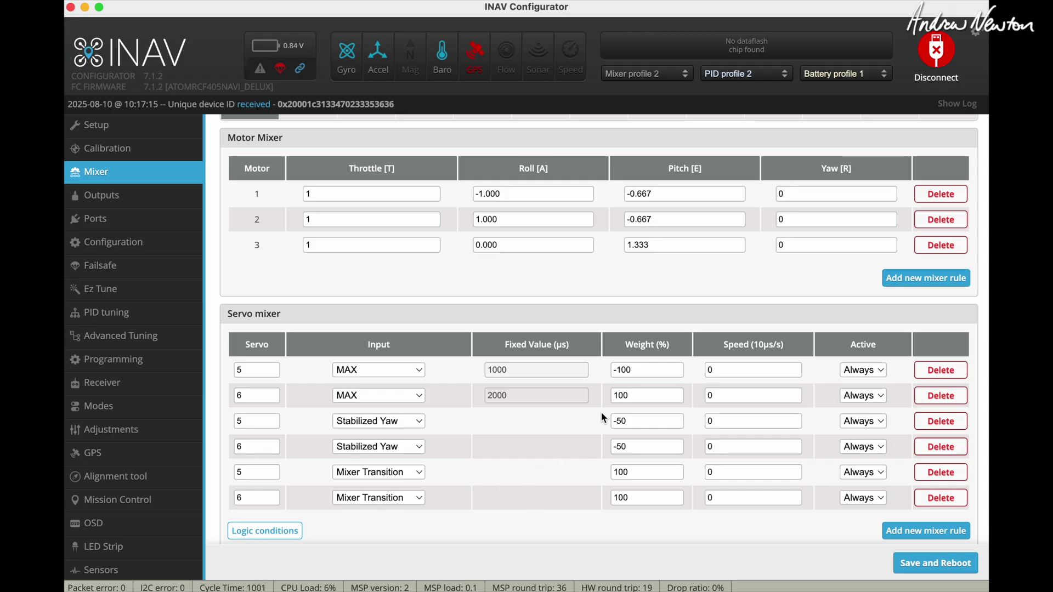
Reverse servo 6's Mixer Transition weight from 100 to -100
{"action": "left_click", "coordinate": [615, 497]}
{"action": "type", "text": "-"}
{"action": "left_click", "coordinate": [651, 496]}
{"action": "key", "text": "Left"}
{"action": "key", "text": "Left"}
{"action": "key", "text": "Left"}
On the Outputs page, try servo 5 minimum 1000 and servo 6 maximum 2000
{"action": "left_click", "coordinate": [125, 194]}
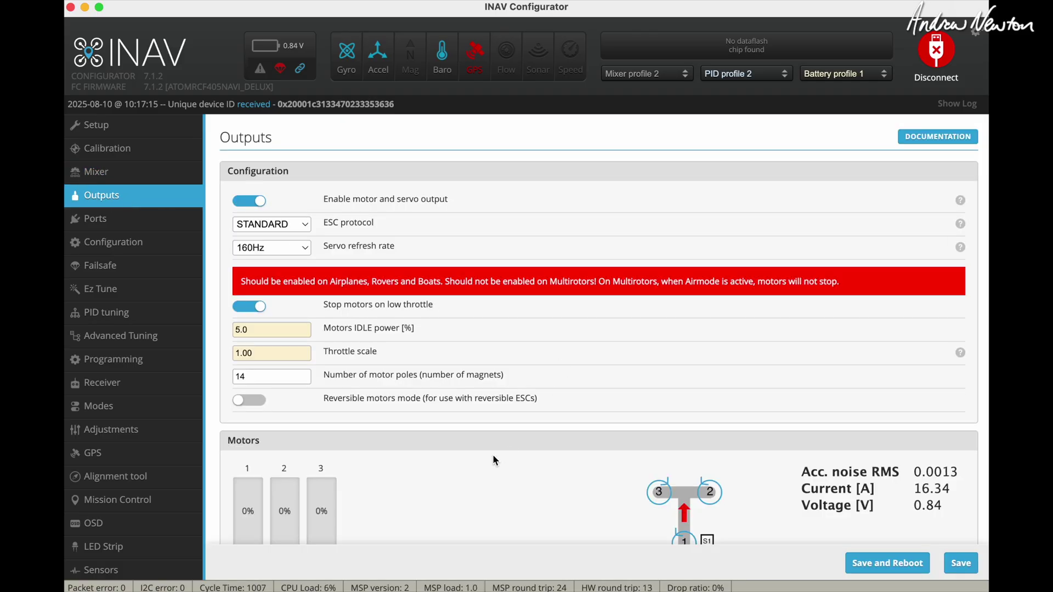
{"action": "scroll", "coordinate": [493, 454], "scroll_direction": "down", "scroll_amount": 6}
{"action": "scroll", "coordinate": [493, 454], "scroll_direction": "down", "scroll_amount": 3}
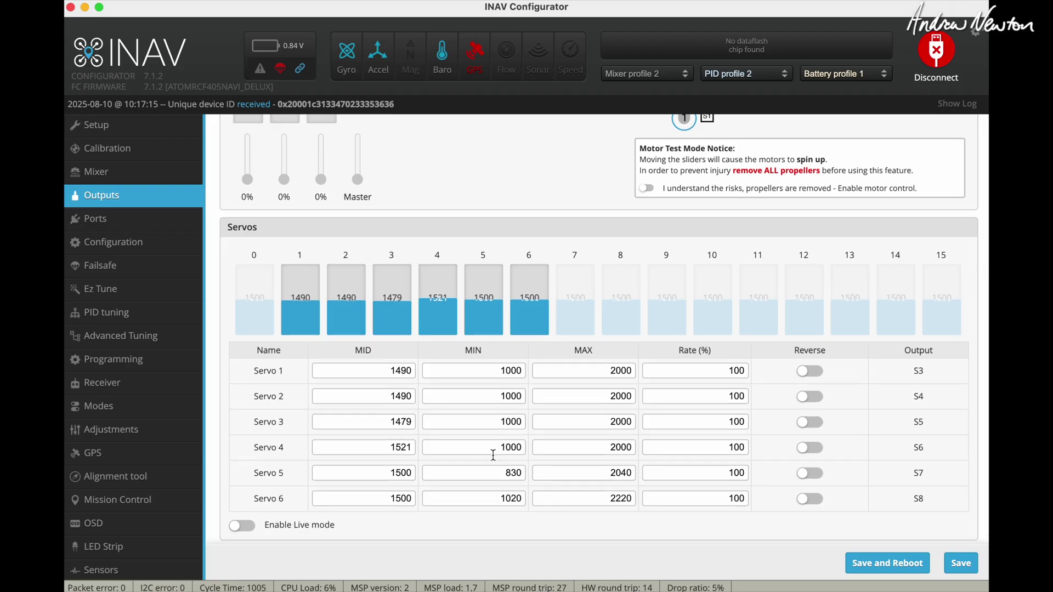
{"action": "scroll", "coordinate": [494, 460], "scroll_direction": "down", "scroll_amount": 1}
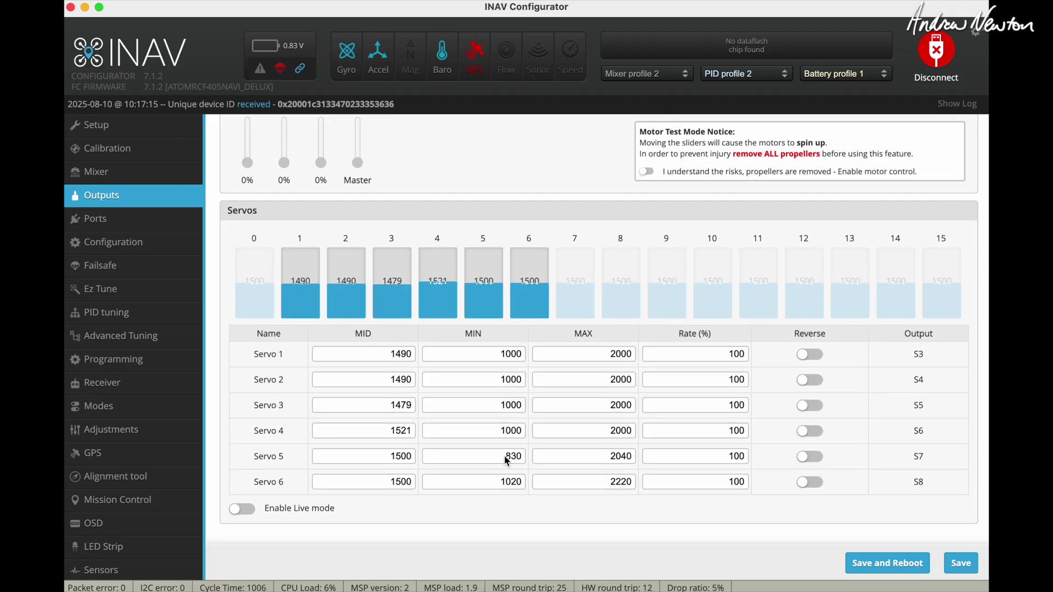
{"action": "double_click", "coordinate": [513, 460]}
{"action": "type", "text": "1000"}
{"action": "double_click", "coordinate": [632, 486]}
{"action": "type", "text": "2000"}
Settle servo 5's minimum at 830 and restore servo 6's maximum to 2220
{"action": "double_click", "coordinate": [513, 459]}
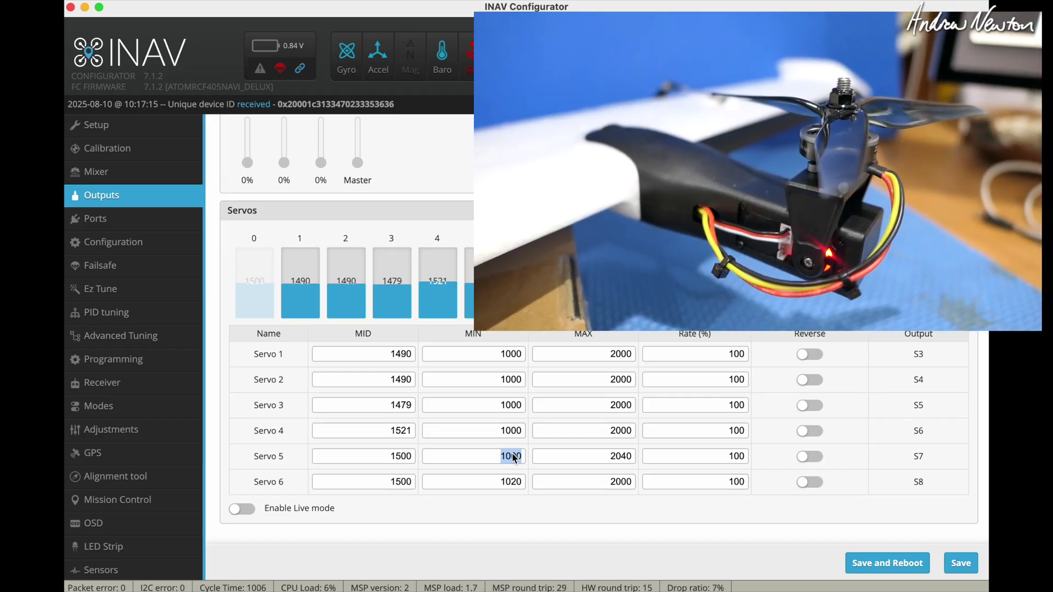
{"action": "type", "text": "800"}
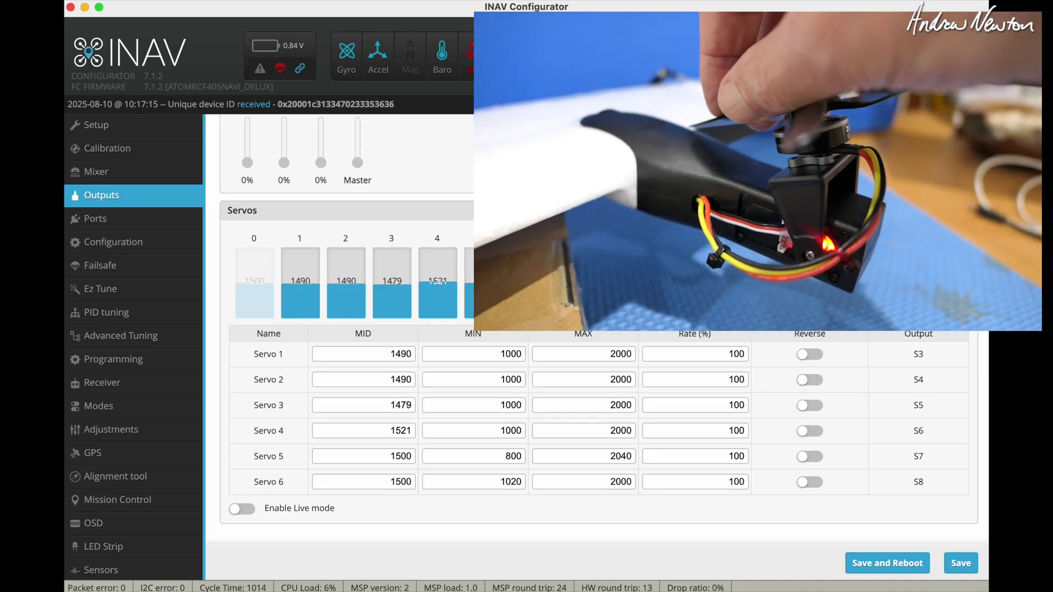
{"action": "key", "text": "BackSpace"}
{"action": "key", "text": "BackSpace"}
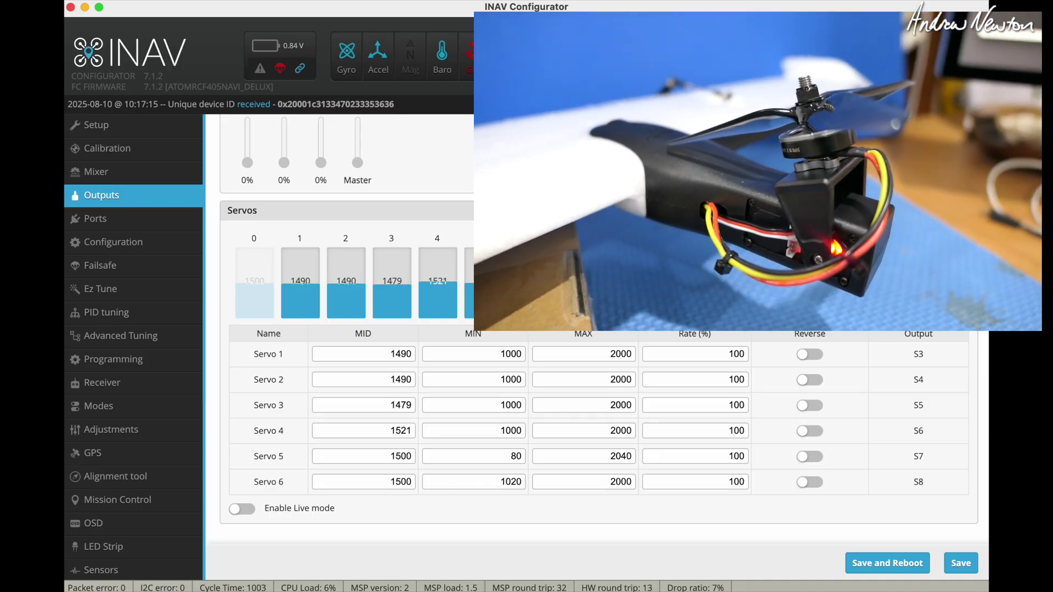
{"action": "type", "text": "30"}
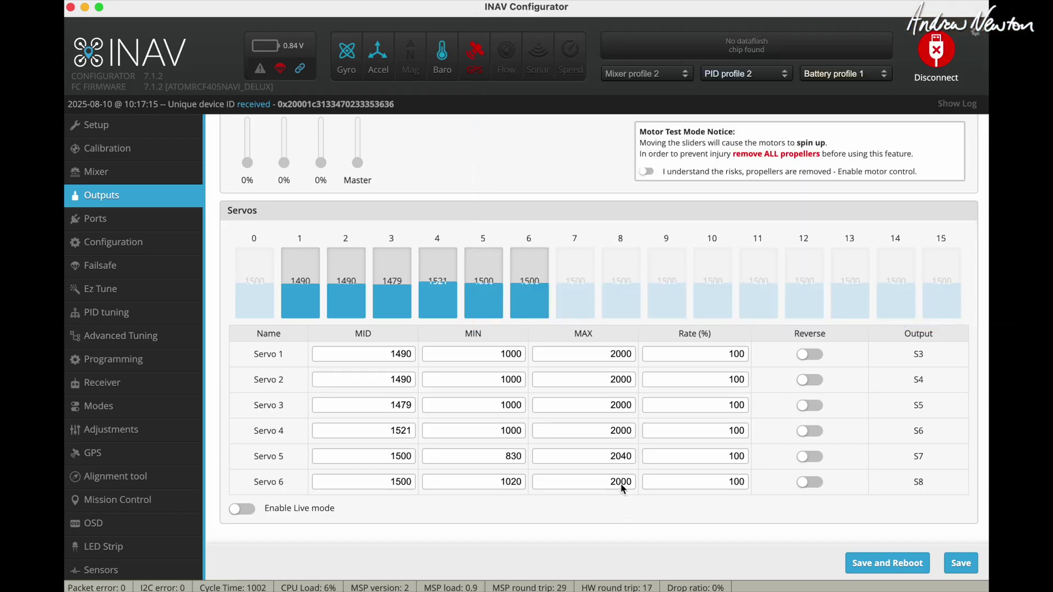
{"action": "double_click", "coordinate": [623, 487]}
{"action": "type", "text": "2220"}
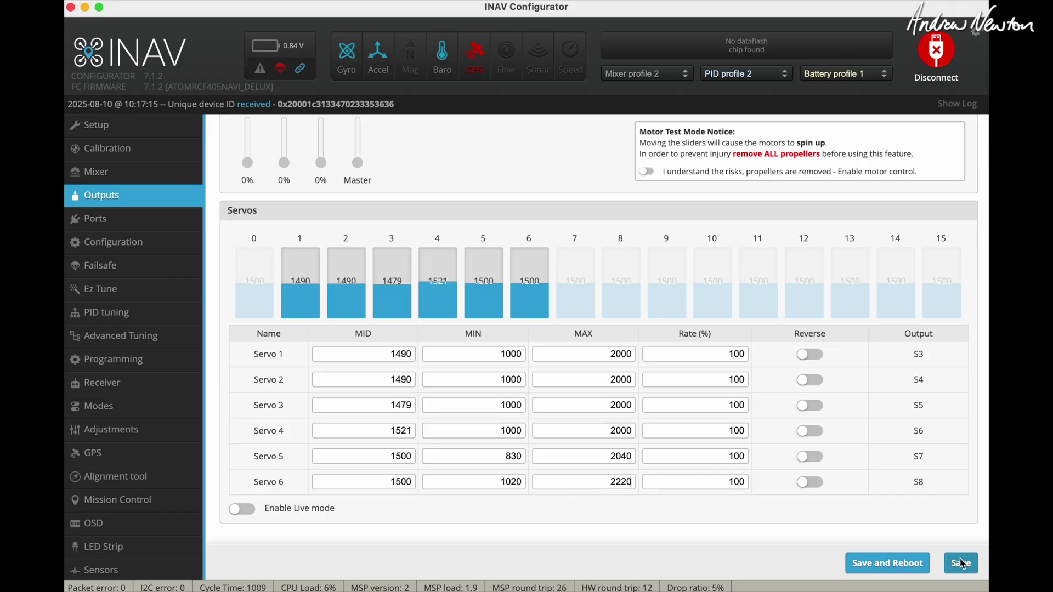
In the servo mixer, weight the two MAX rules -72 and 72
{"action": "left_click", "coordinate": [93, 172]}
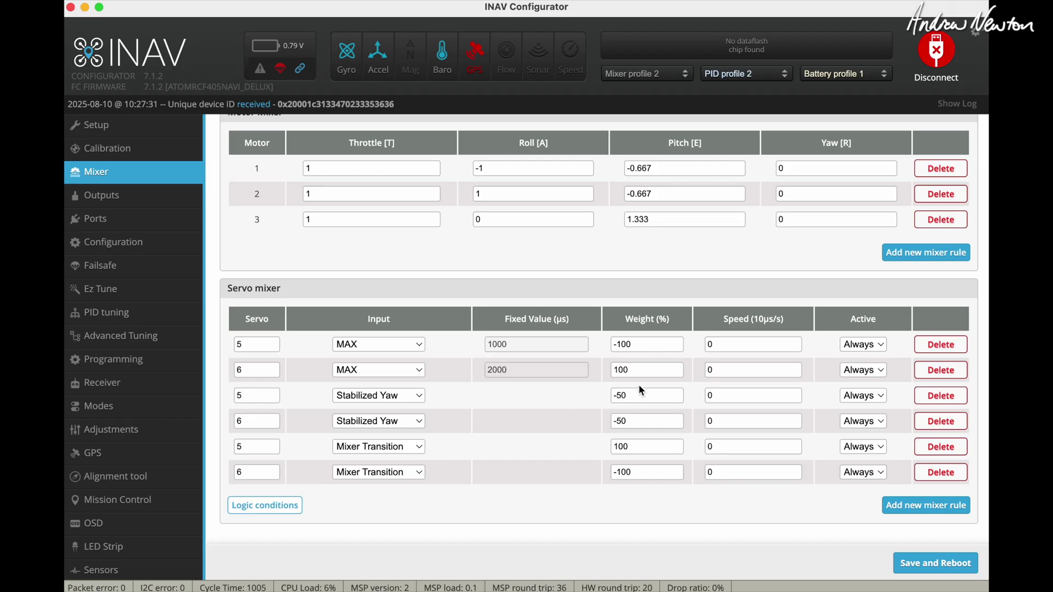
{"action": "double_click", "coordinate": [627, 351]}
{"action": "type", "text": "72"}
{"action": "double_click", "coordinate": [619, 368]}
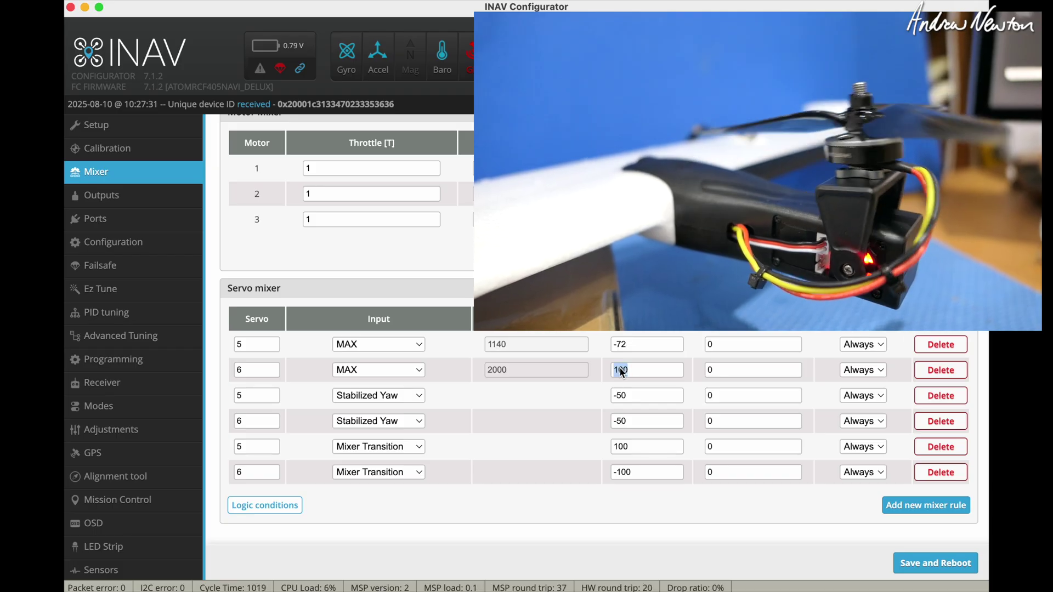
{"action": "type", "text": "72"}
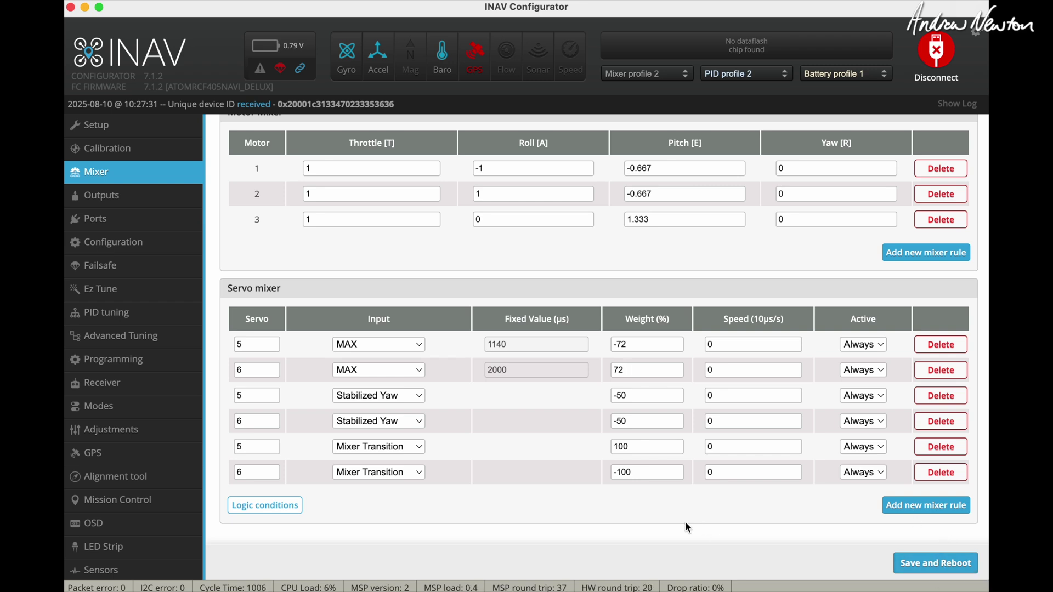
{"action": "left_click", "coordinate": [630, 442]}
Weight the Mixer Transition rules 90 and -90, then save and reboot the controller
{"action": "double_click", "coordinate": [630, 443]}
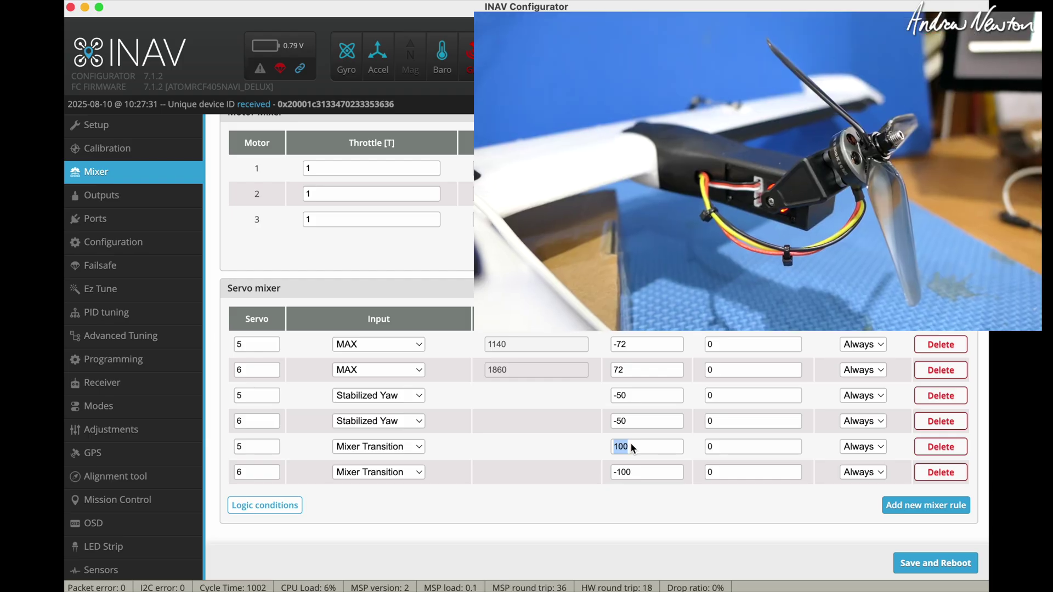
{"action": "type", "text": "90"}
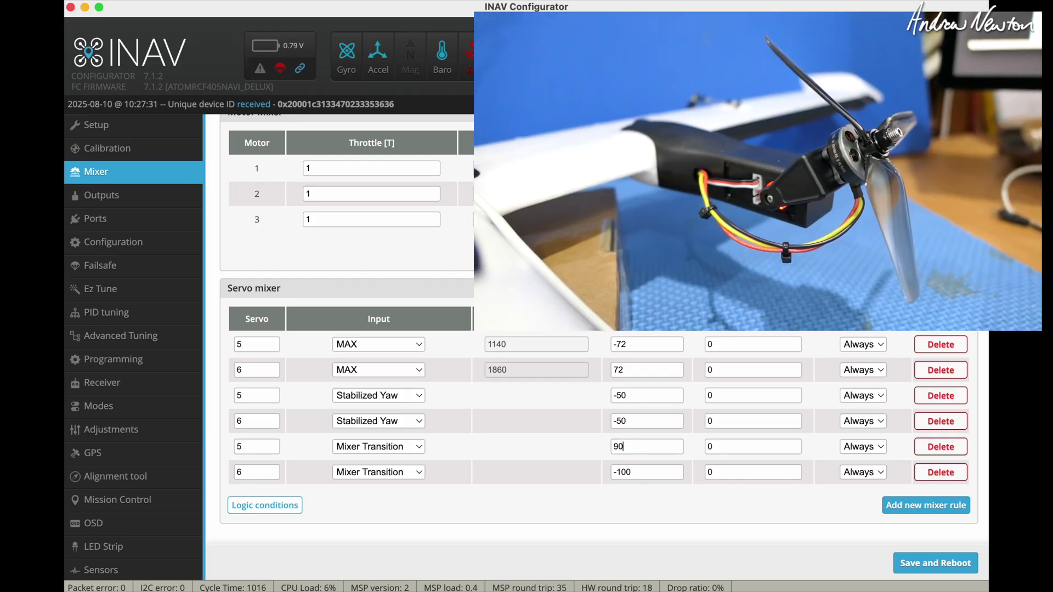
{"action": "left_click", "coordinate": [644, 470]}
{"action": "key", "text": "BackSpace"}
{"action": "key", "text": "BackSpace"}
{"action": "key", "text": "BackSpace"}
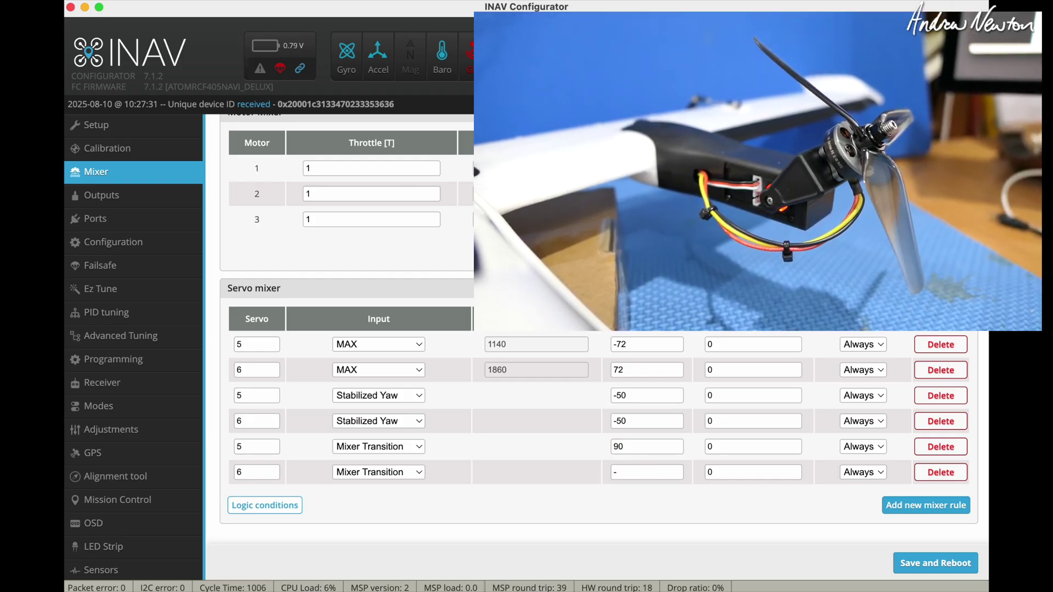
{"action": "type", "text": "90"}
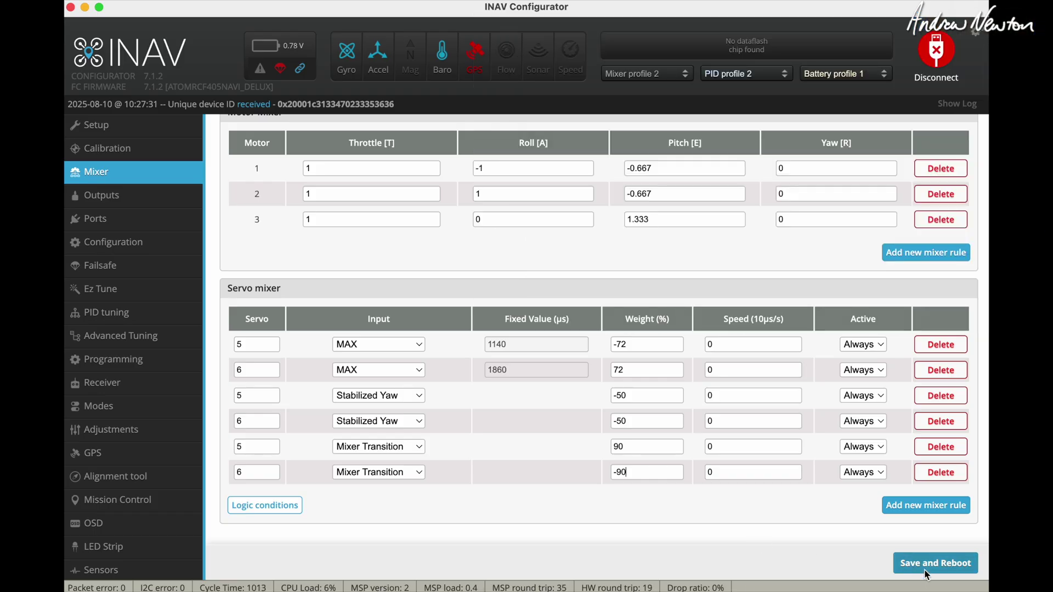
{"action": "left_click", "coordinate": [925, 568]}
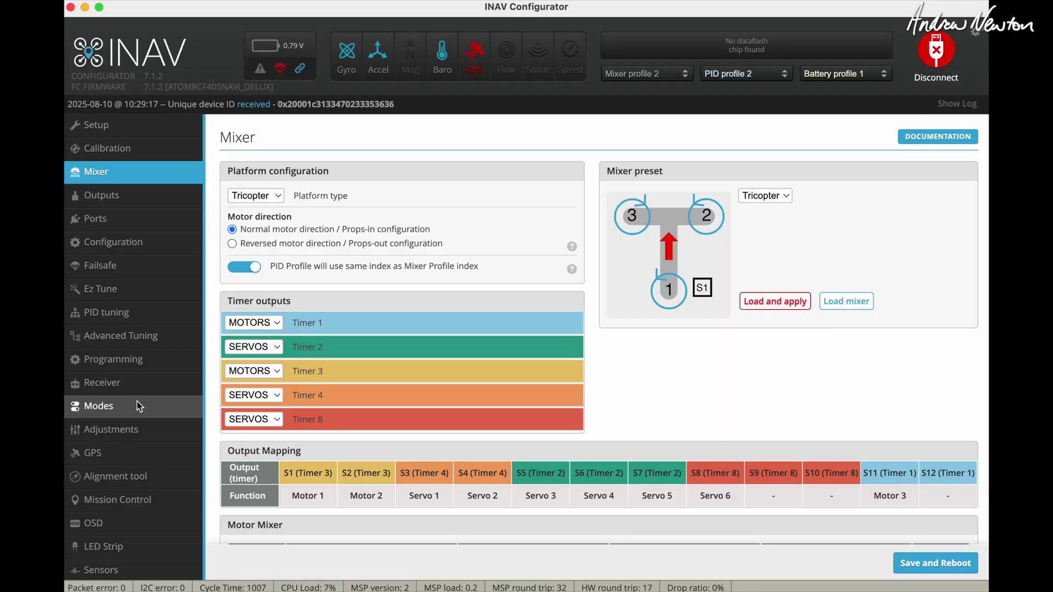
{"action": "left_click", "coordinate": [139, 406]}
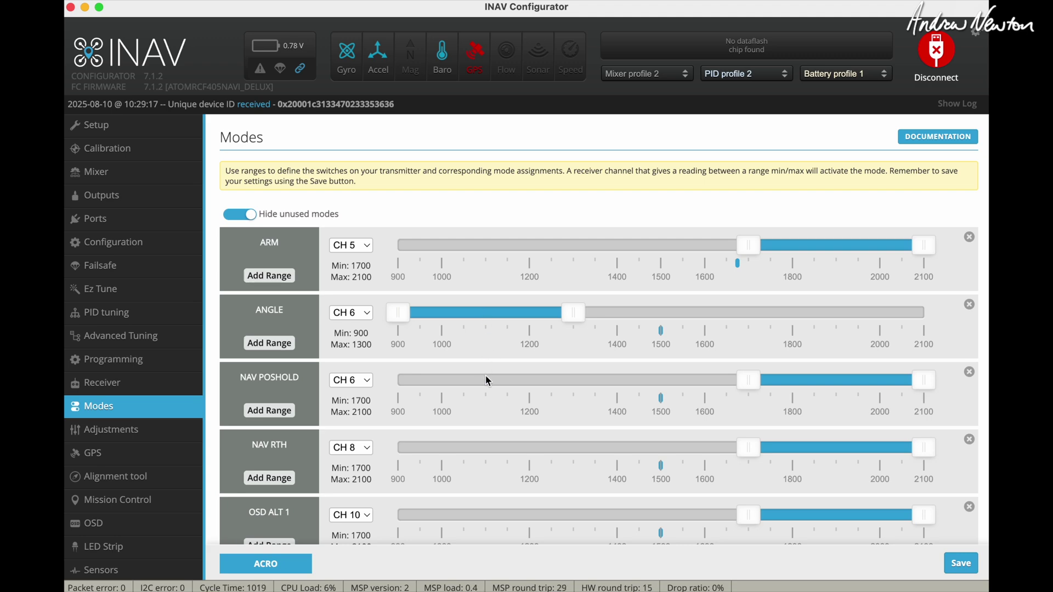
{"action": "scroll", "coordinate": [487, 380], "scroll_direction": "down", "scroll_amount": 5}
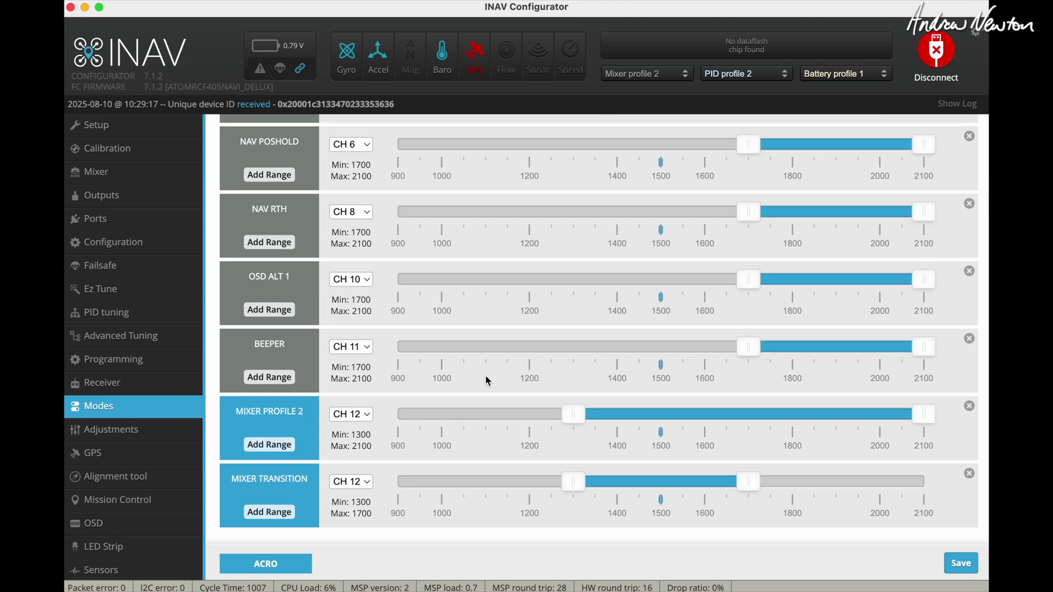
{"action": "scroll", "coordinate": [488, 380], "scroll_direction": "up", "scroll_amount": 5}
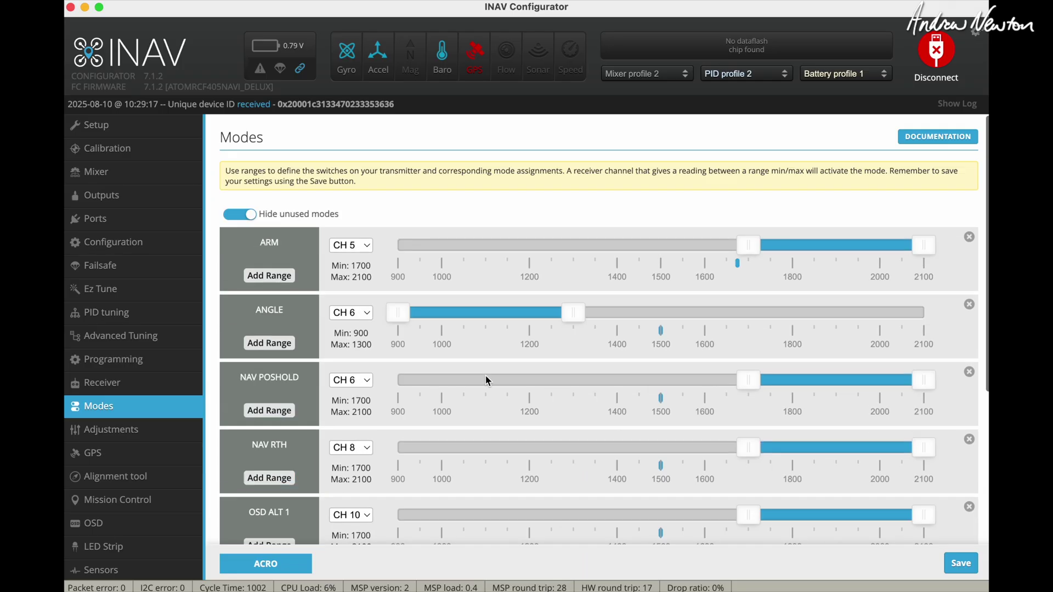
{"action": "scroll", "coordinate": [569, 310], "scroll_direction": "down", "scroll_amount": 5}
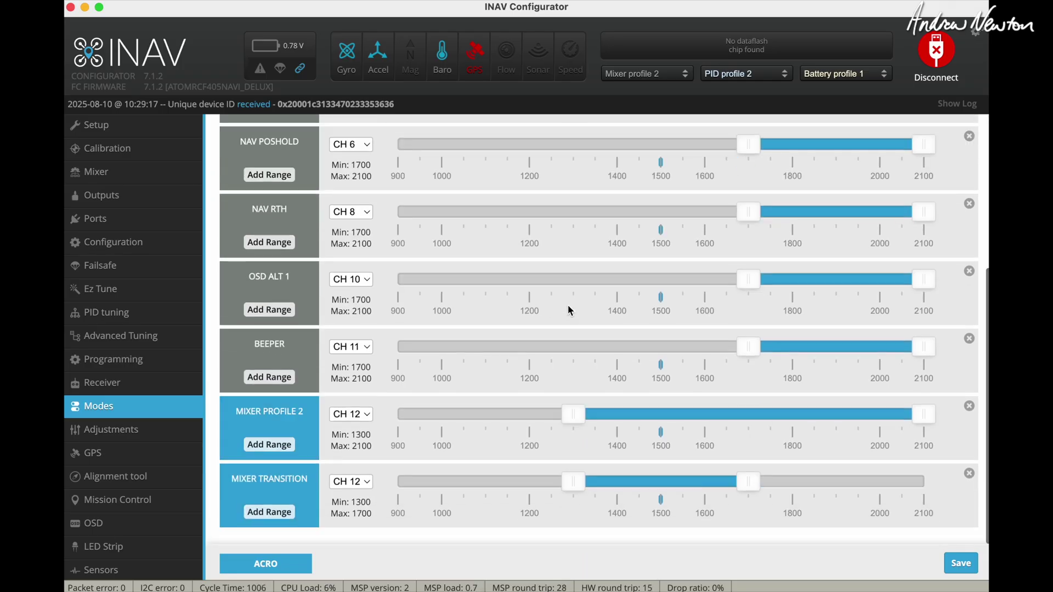
{"action": "scroll", "coordinate": [567, 305], "scroll_direction": "up", "scroll_amount": 5}
{"action": "left_click", "coordinate": [151, 175]}
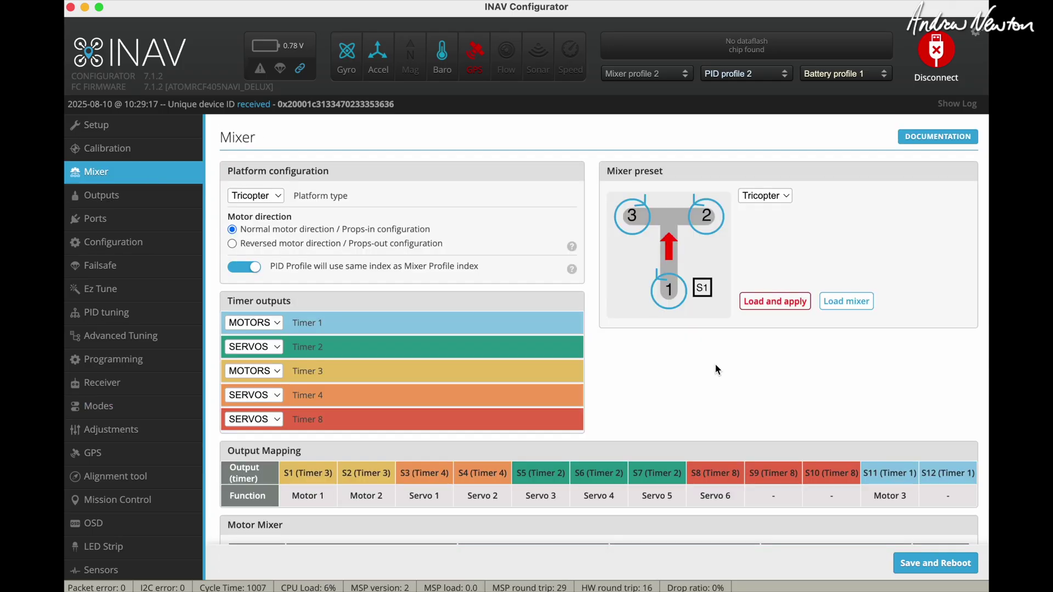
{"action": "scroll", "coordinate": [640, 377], "scroll_direction": "down", "scroll_amount": 10}
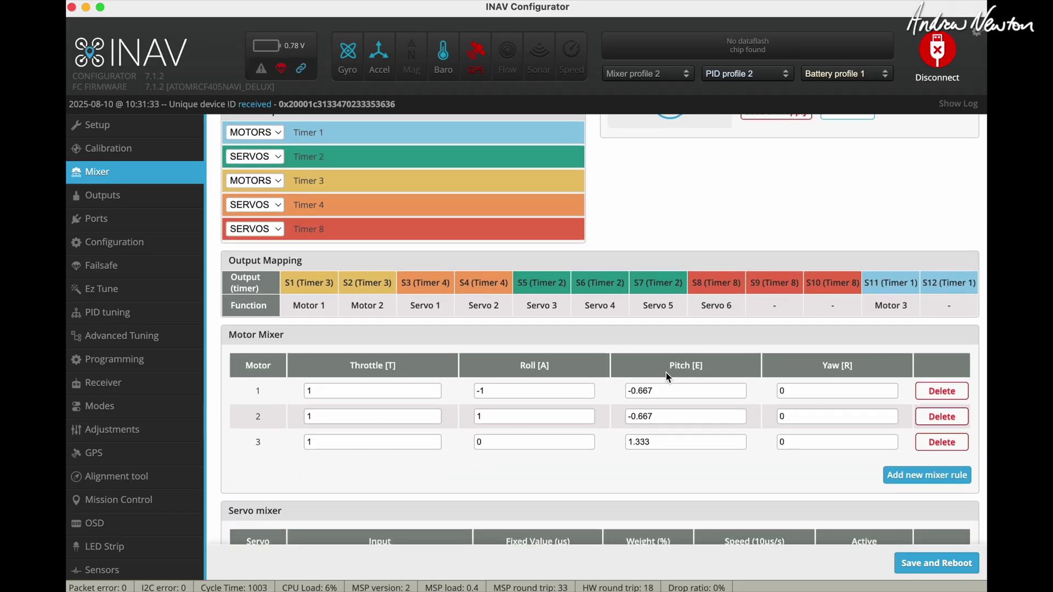
{"action": "scroll", "coordinate": [665, 373], "scroll_direction": "down", "scroll_amount": 1}
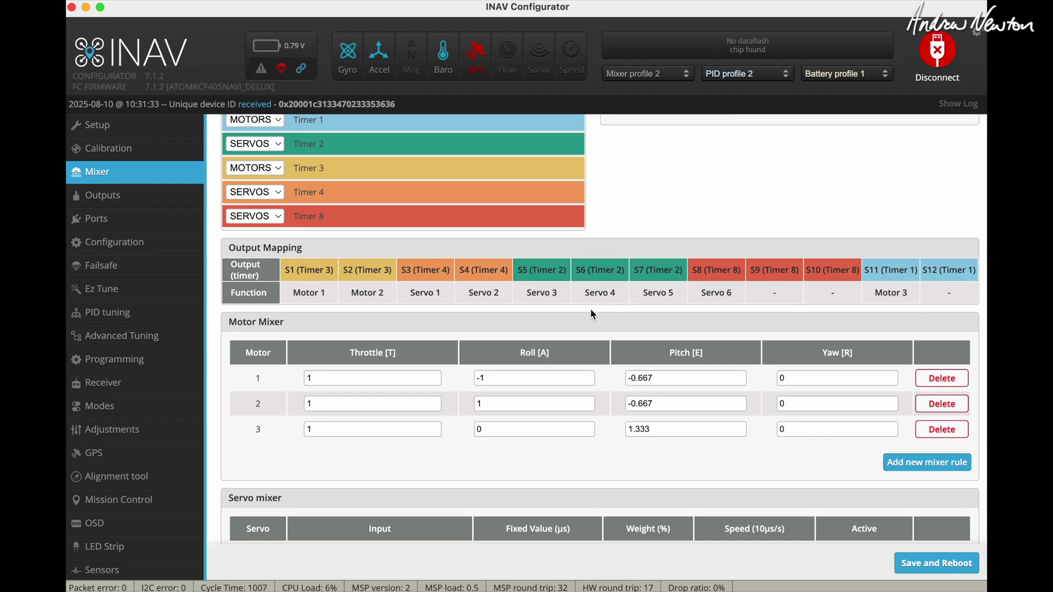
{"action": "scroll", "coordinate": [590, 308], "scroll_direction": "down", "scroll_amount": 4}
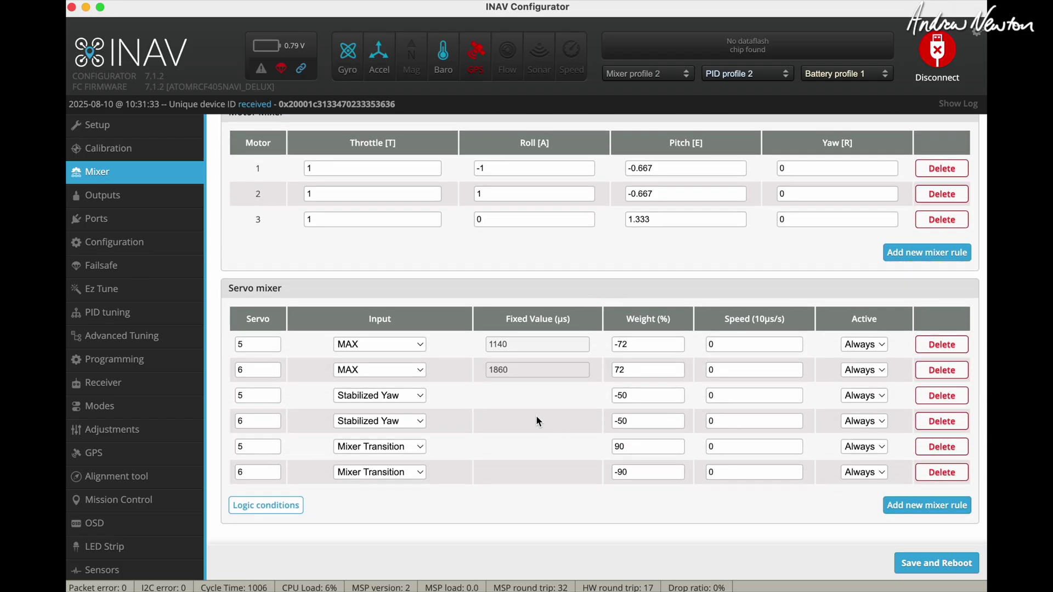